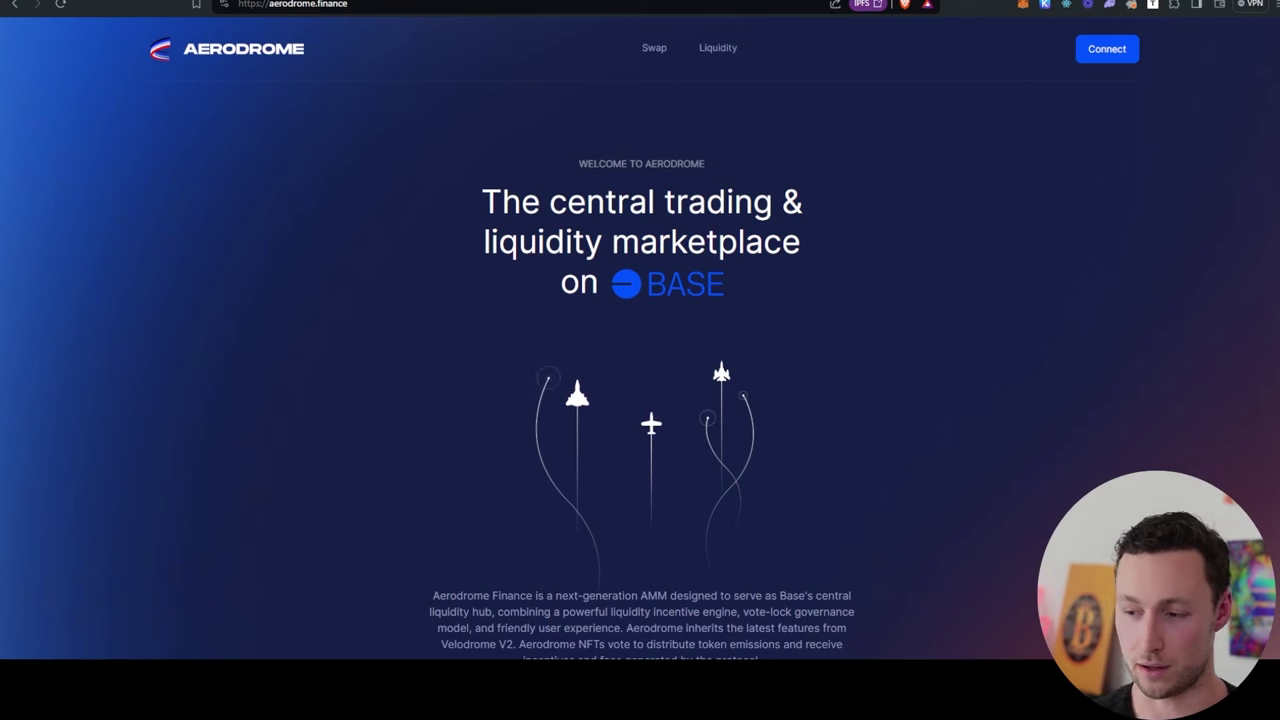
Step: Highlight the site's headline and the aerodrome domain in the address bar, then adjust the page zoom
left_click_drag(482, 201, 655, 278)
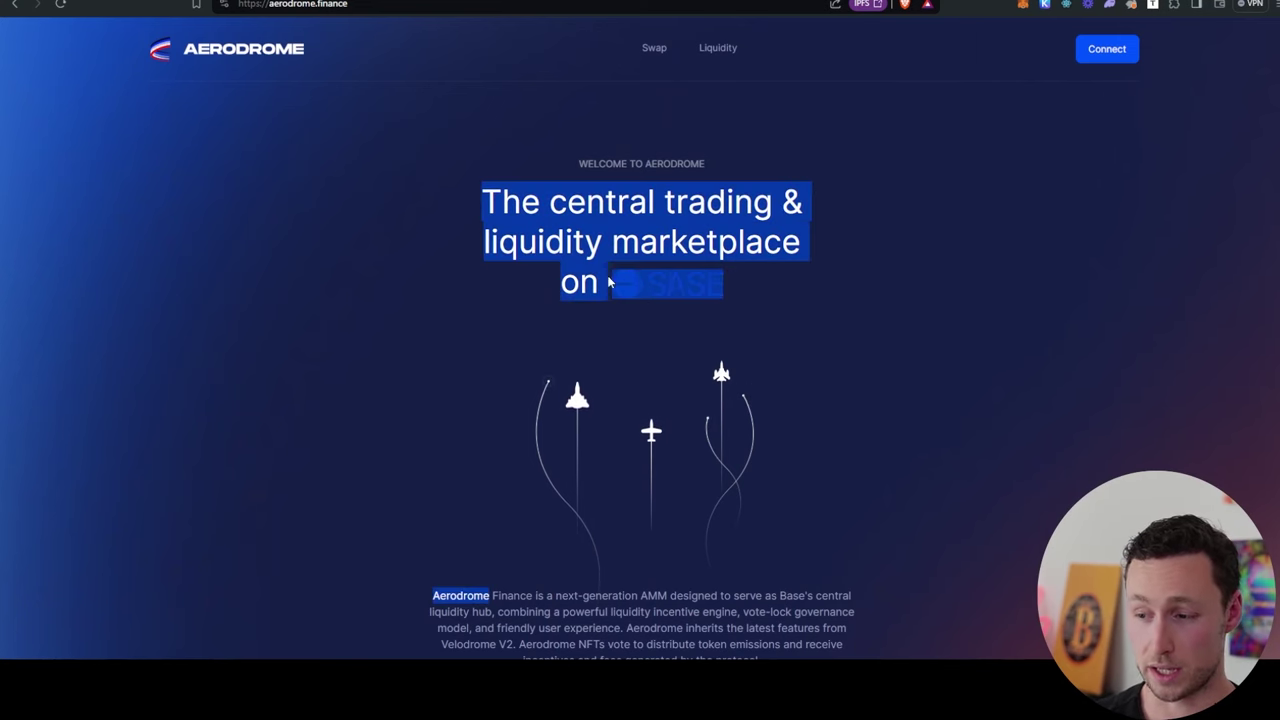
left_click(607, 280)
double_click(292, 4)
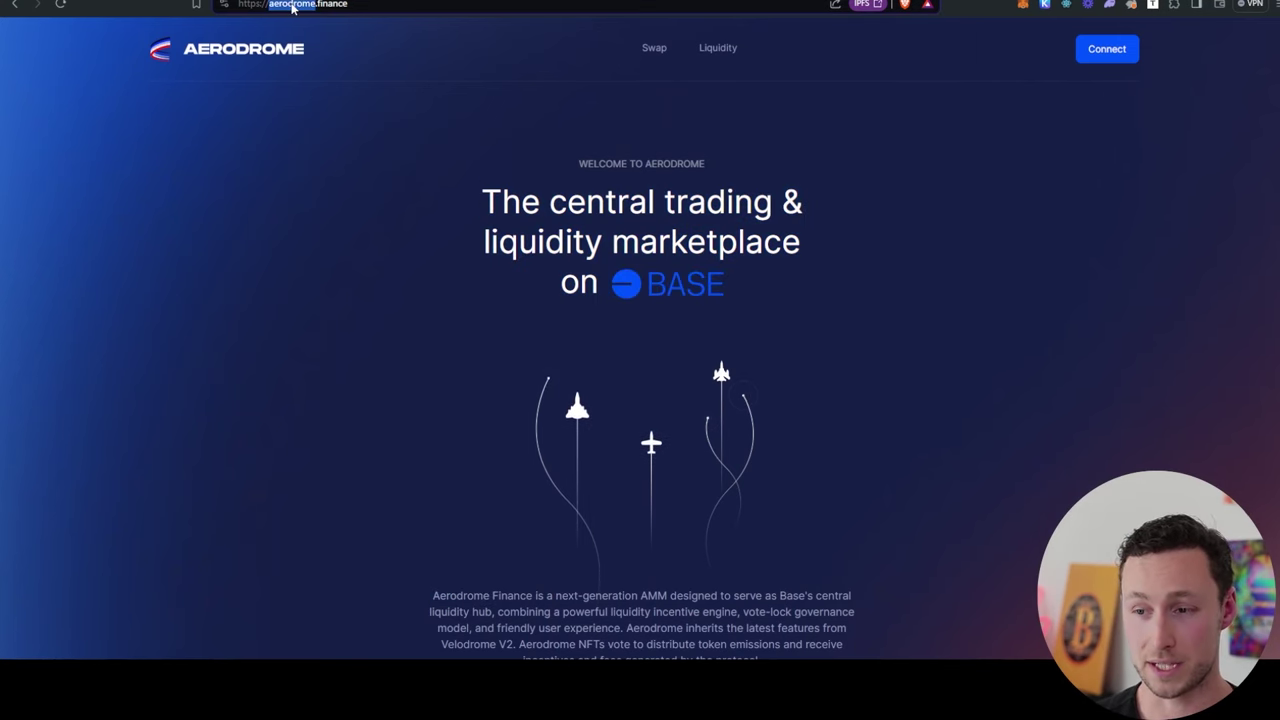
left_click_drag(292, 4, 357, 6)
key("Right")
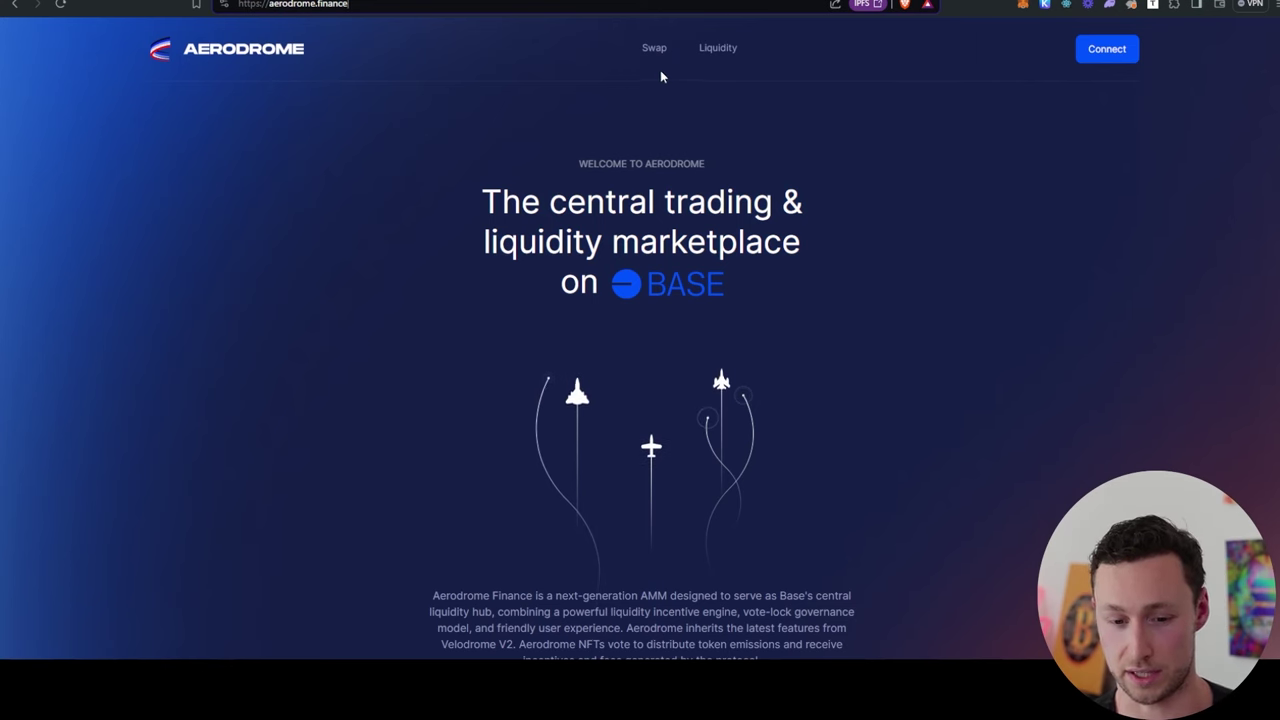
key("super+plus")
key("super+plus")
key("super+plus")
key("super+plus")
key("super+plus")
key("super+plus")
key("super+plus")
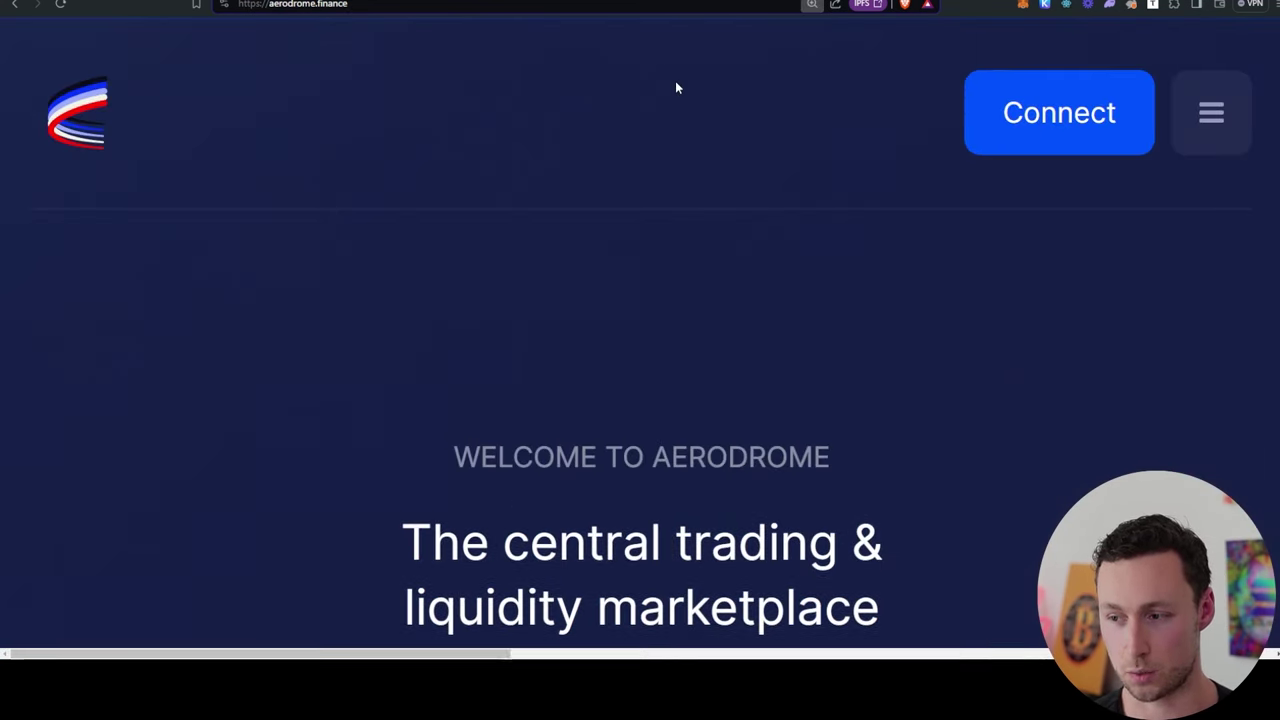
key("super+minus")
key("super+minus")
key("super+minus")
key("super+minus")
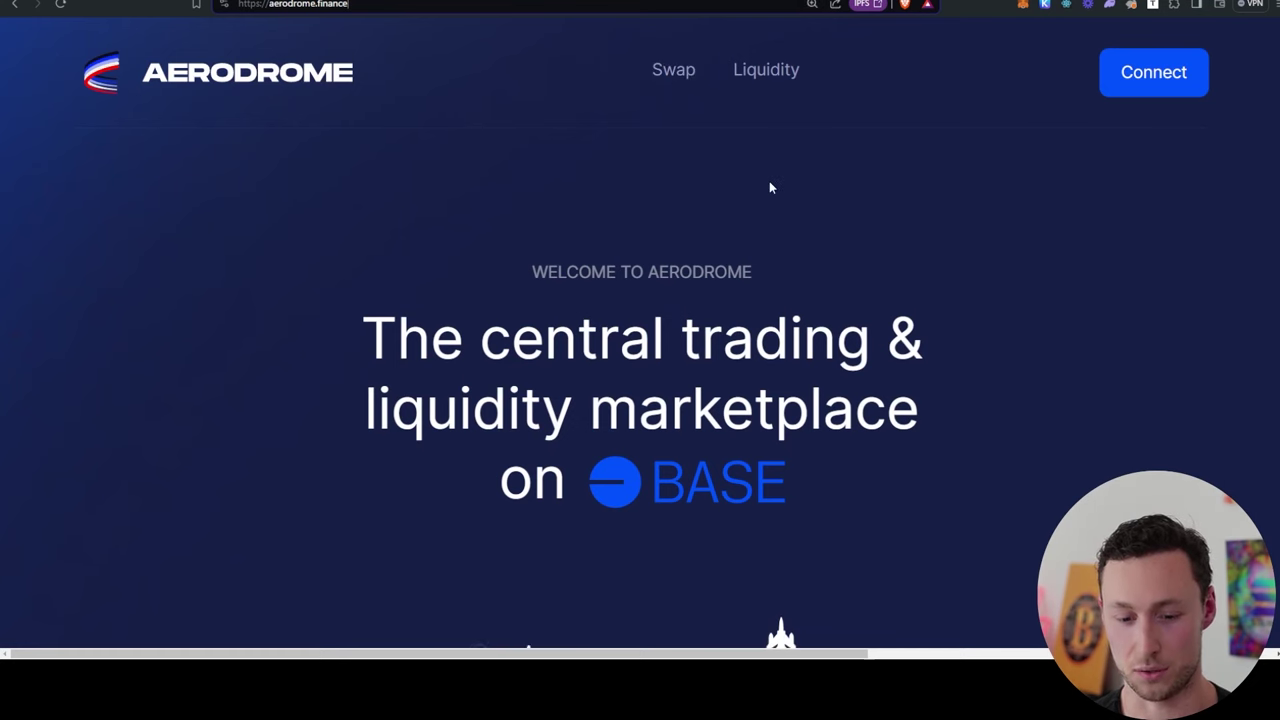
key("super+minus")
key("super+minus")
key("super+minus")
key("super+minus")
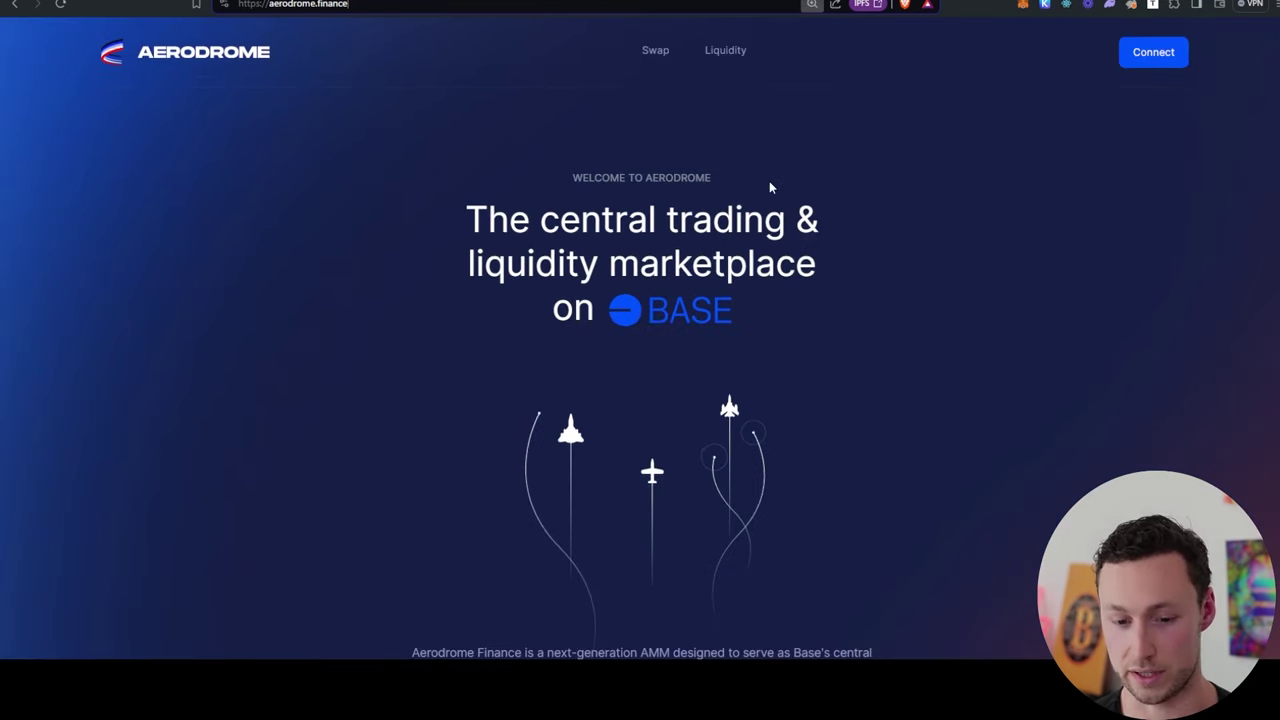
Step: Connect the browser wallet and choose ETH as the token to swap from
left_click(1150, 56)
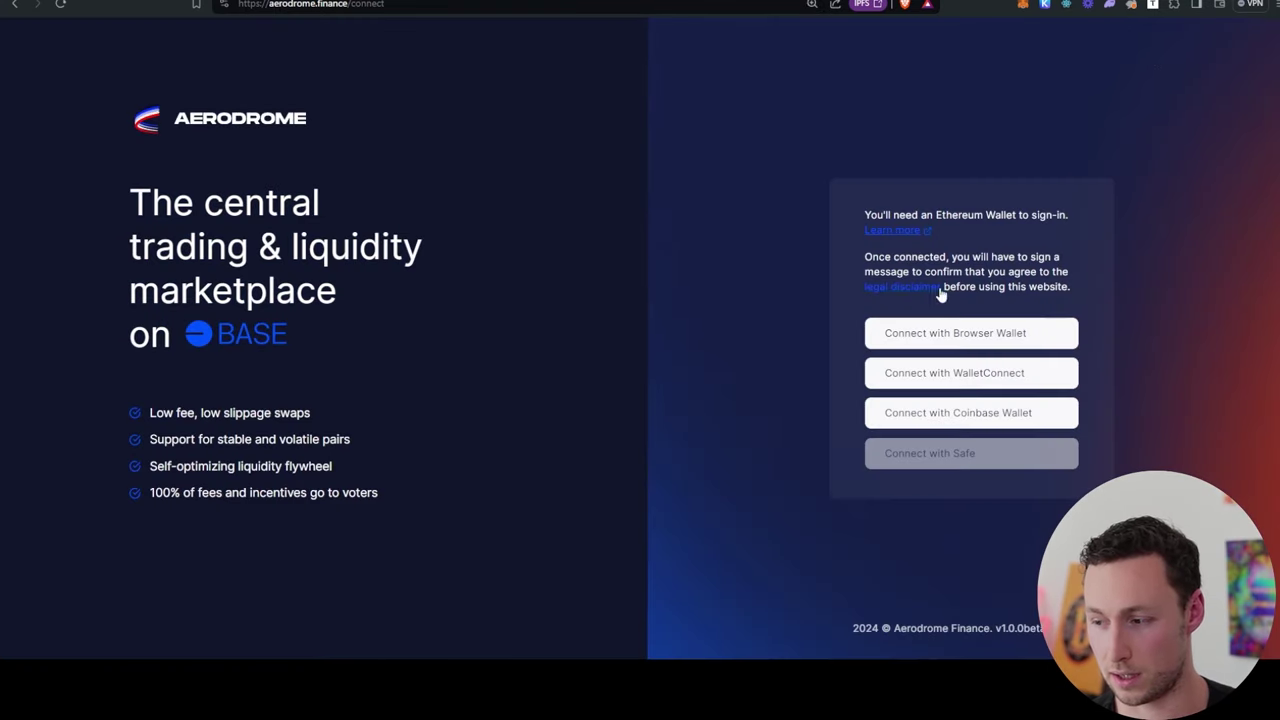
left_click(976, 332)
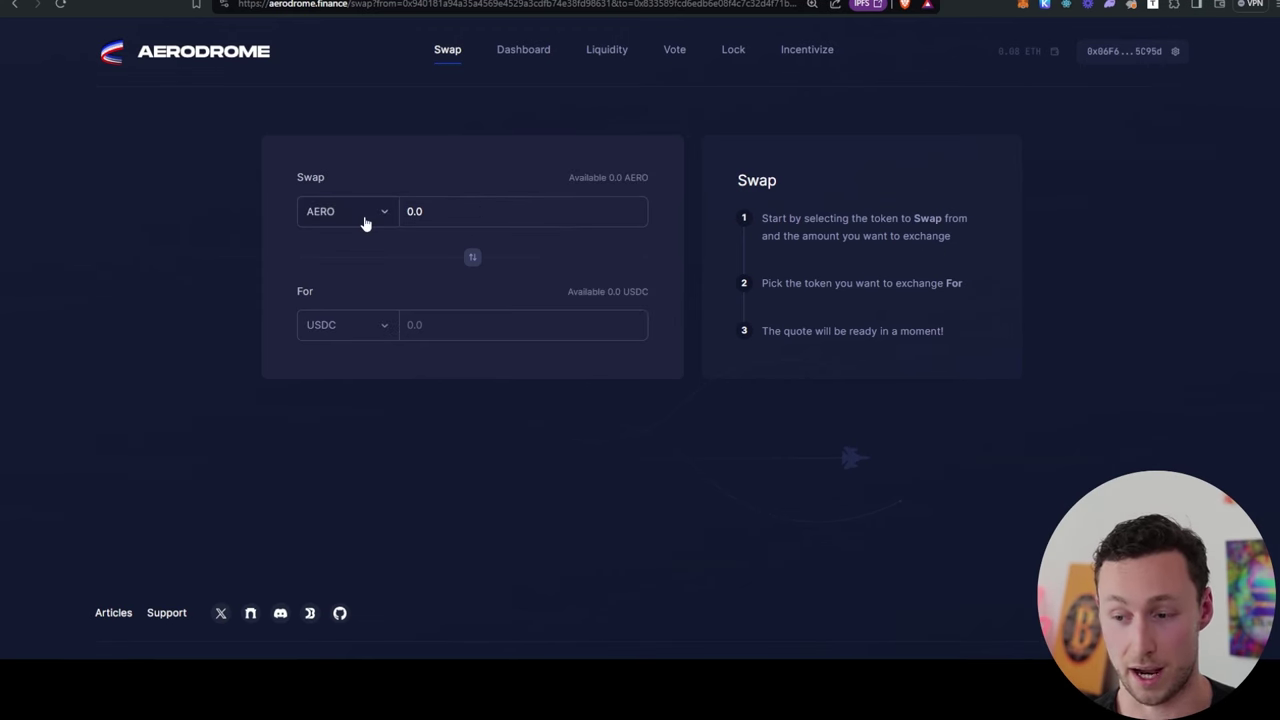
left_click(366, 222)
left_click(716, 200)
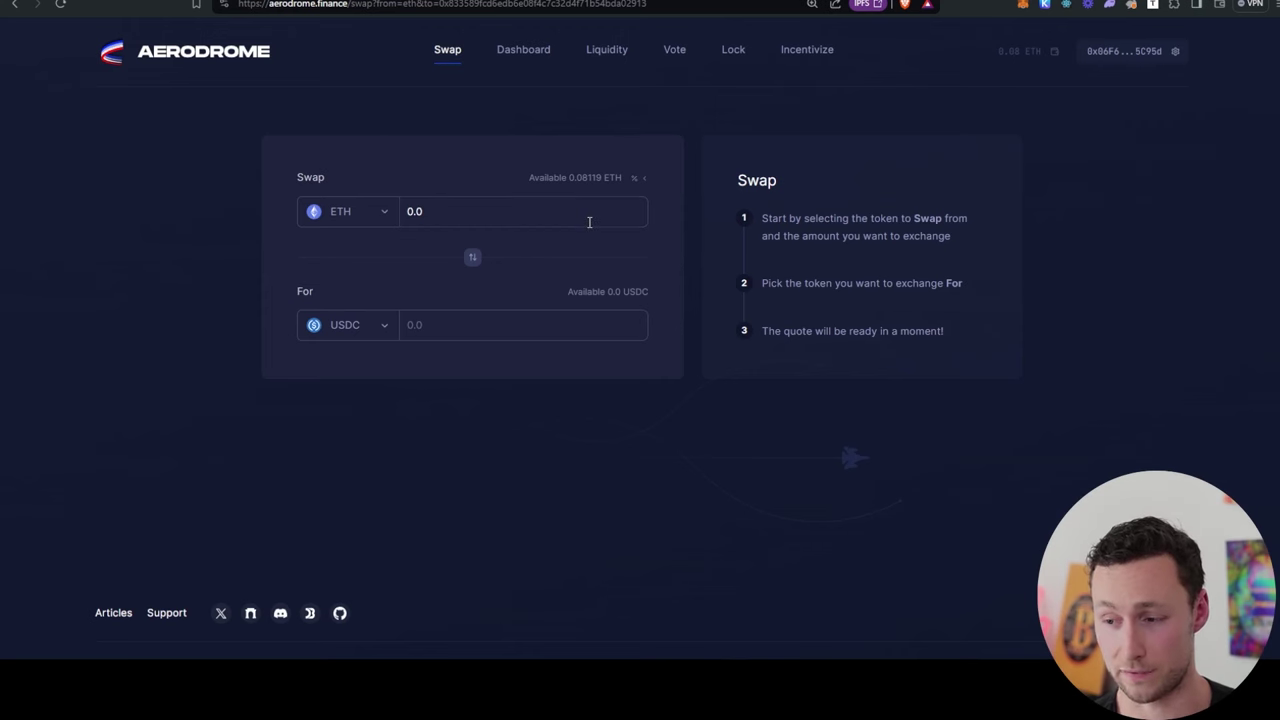
Step: Swap 0.01 ETH for AERO, receiving 36.67 AERO
left_click(380, 338)
left_click(586, 372)
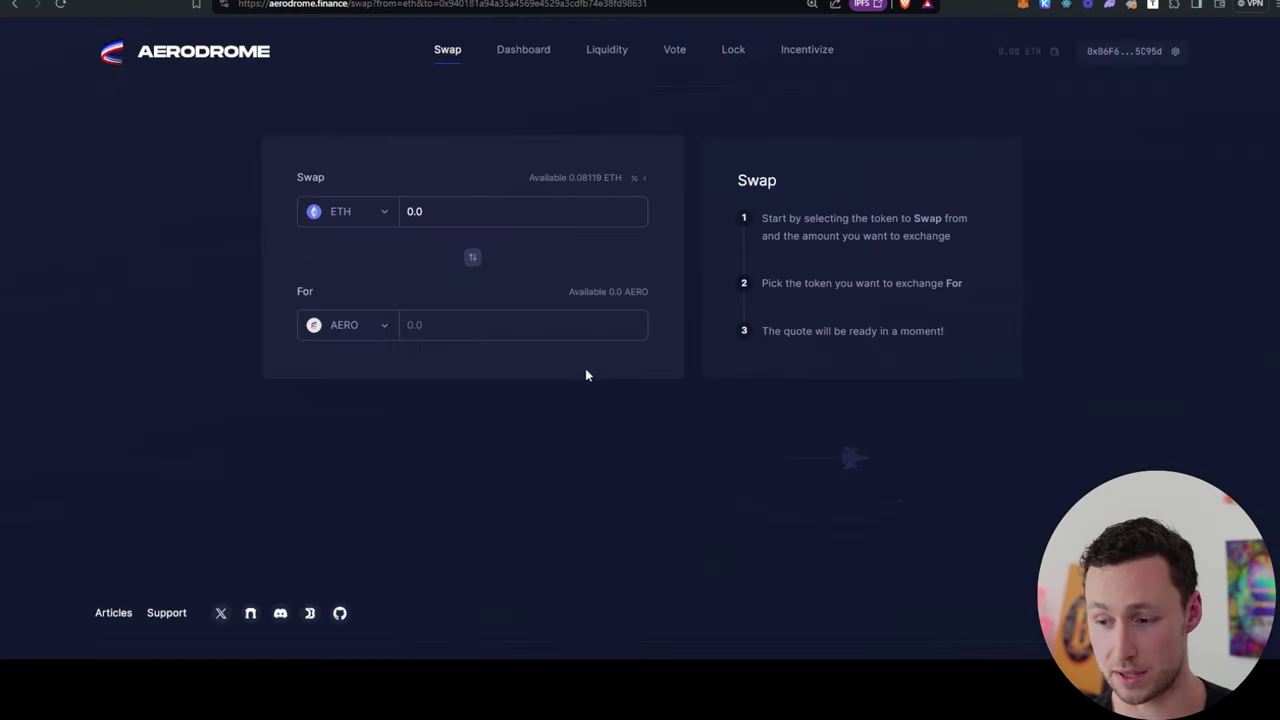
left_click(525, 212)
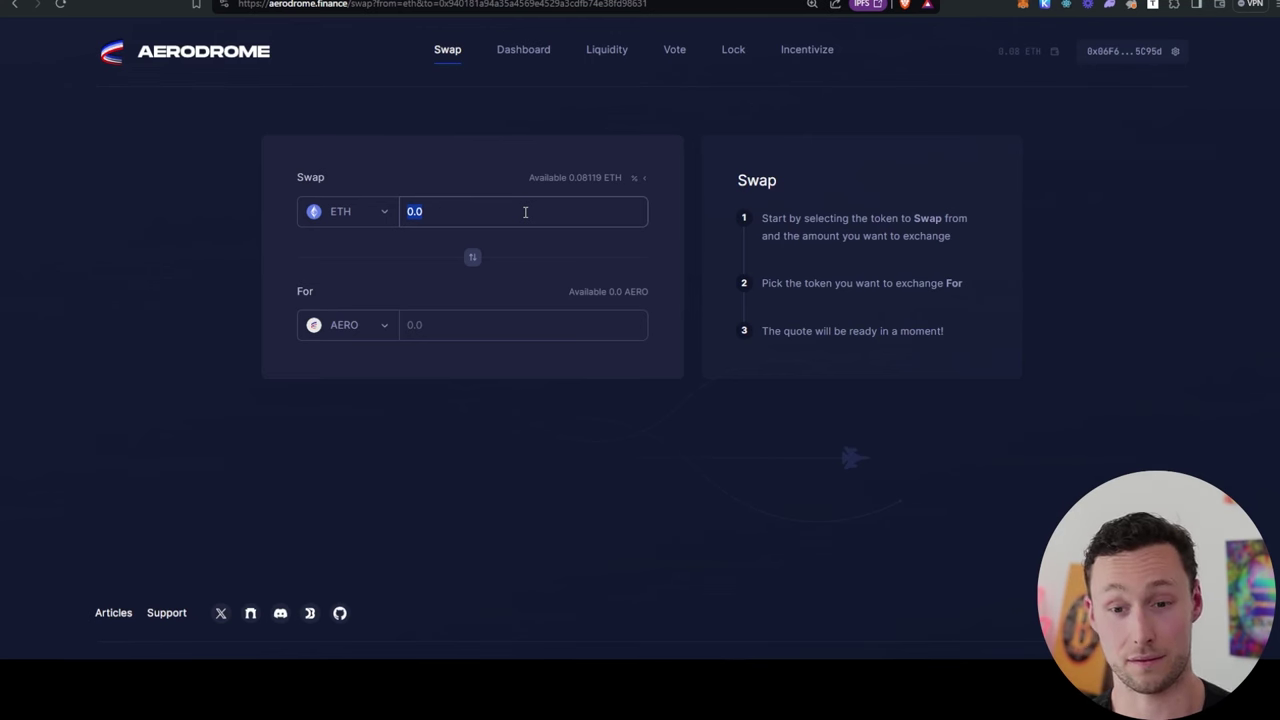
type("0.")
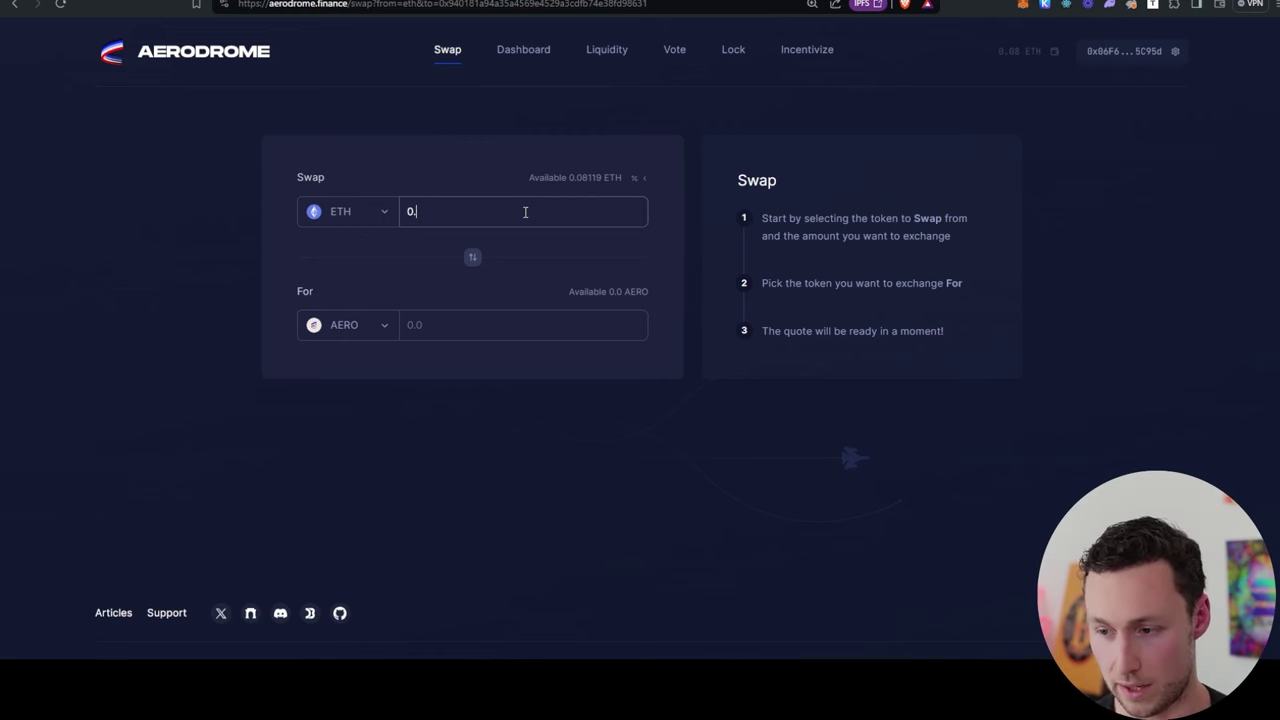
type("01")
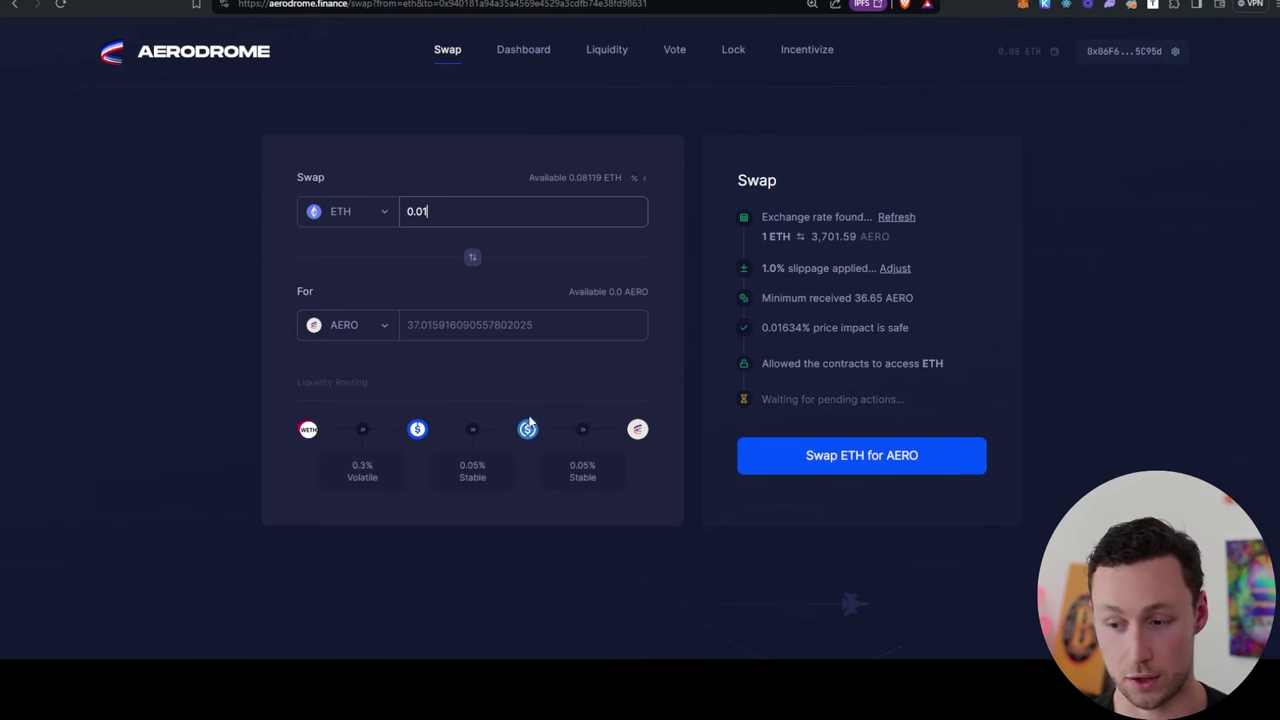
left_click(890, 457)
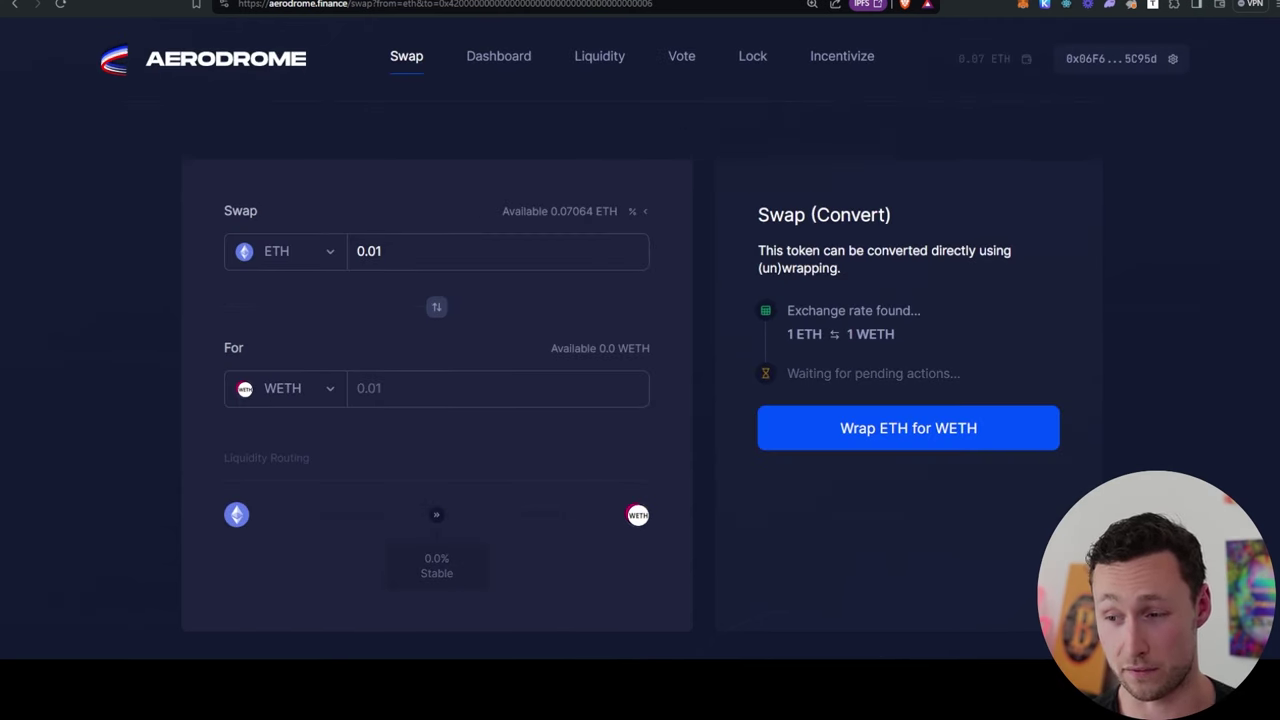
Step: Wrap 0.01 ETH into WETH, then go to the Liquidity pools page
left_click(910, 434)
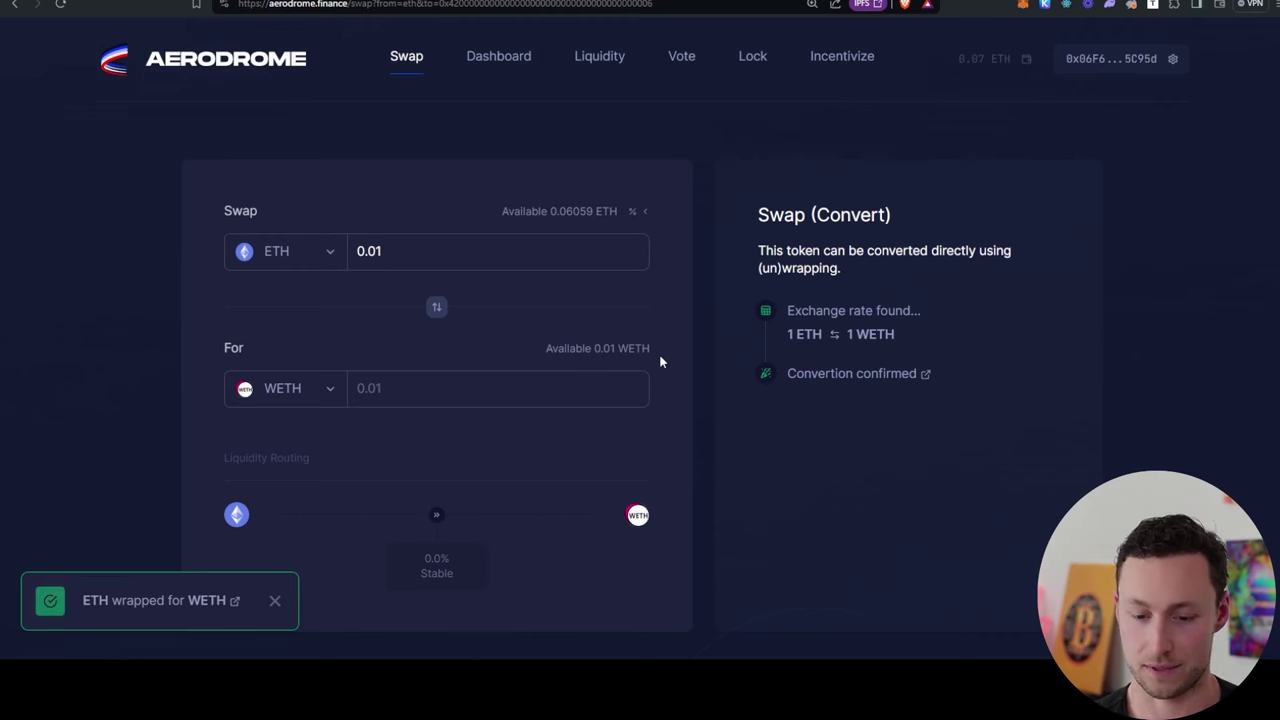
left_click(612, 70)
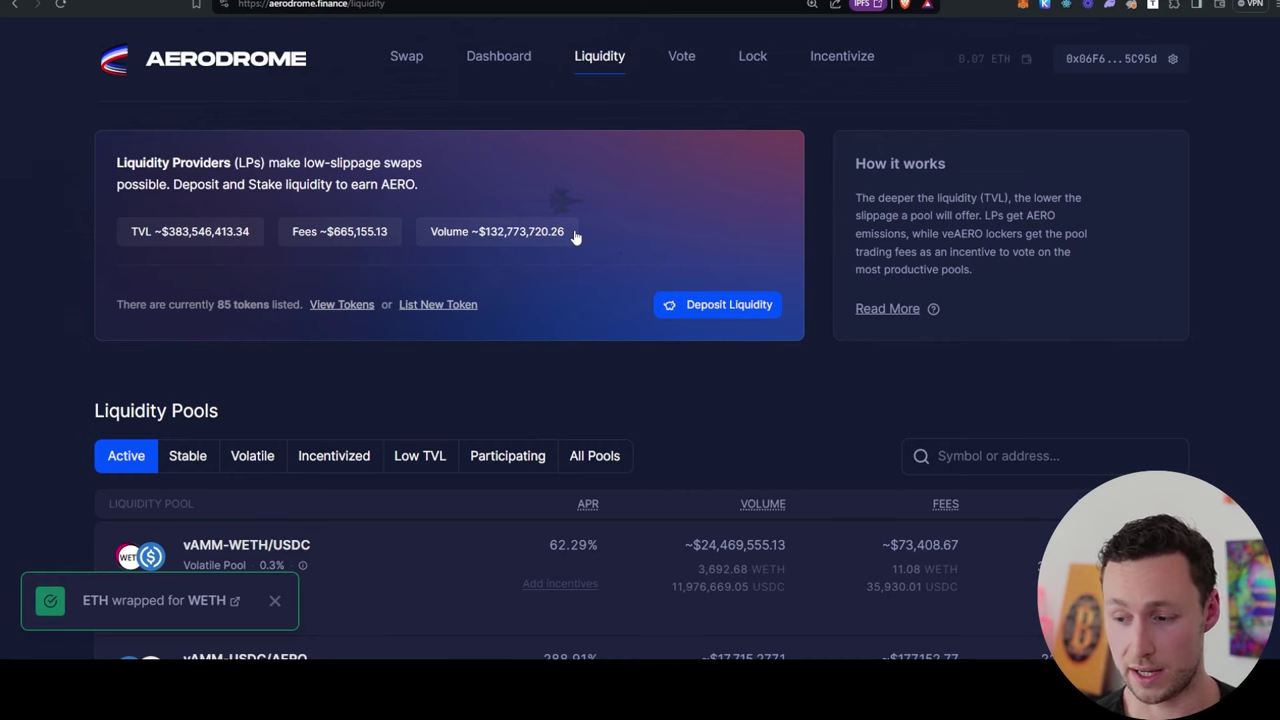
Step: Scroll the pools list down to the vAMM-WETH/AERO volatile pool (1.0% fee, 160.26% APR)
scroll(509, 251, "down", 5)
scroll(472, 273, "up", 2)
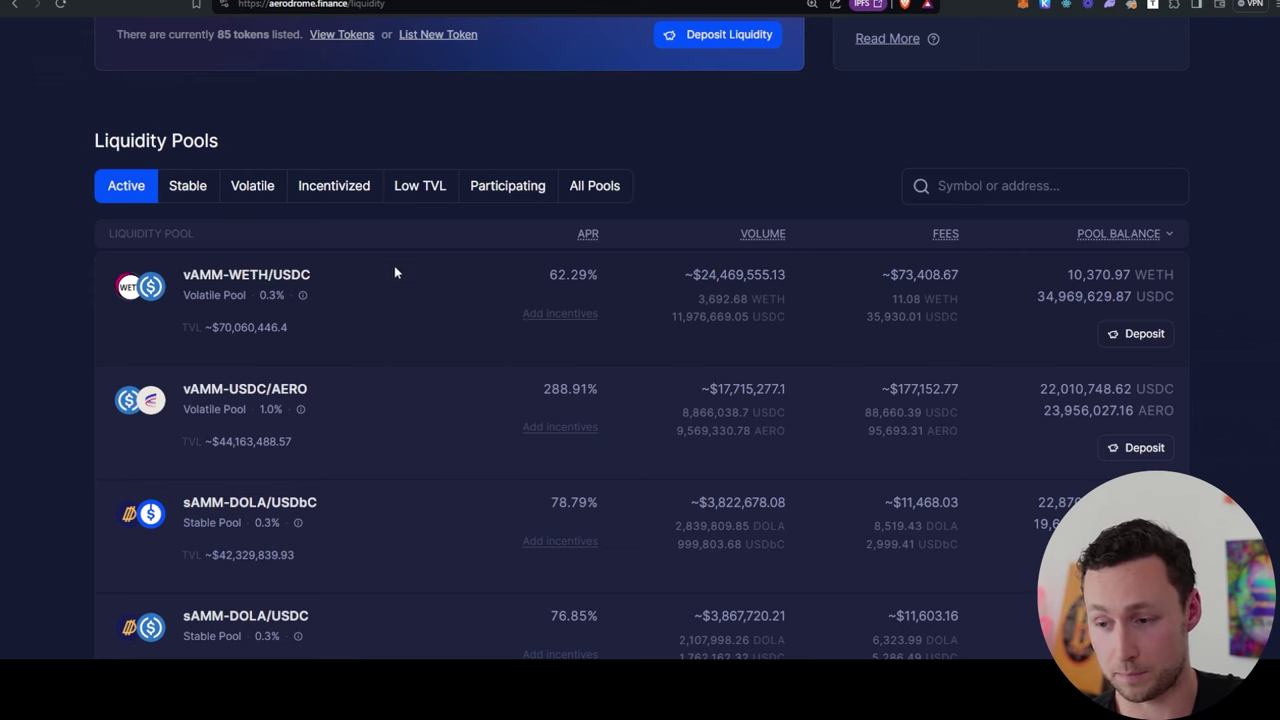
scroll(395, 272, "down", 1)
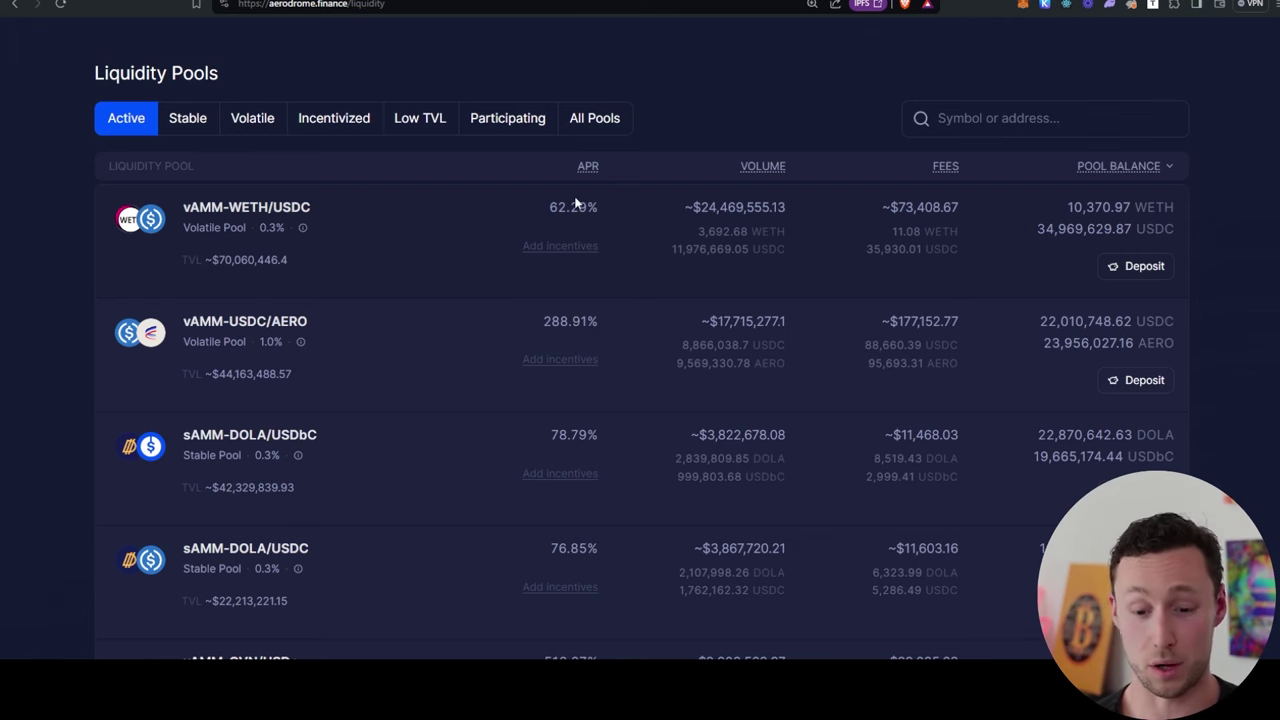
scroll(577, 280, "down", 10)
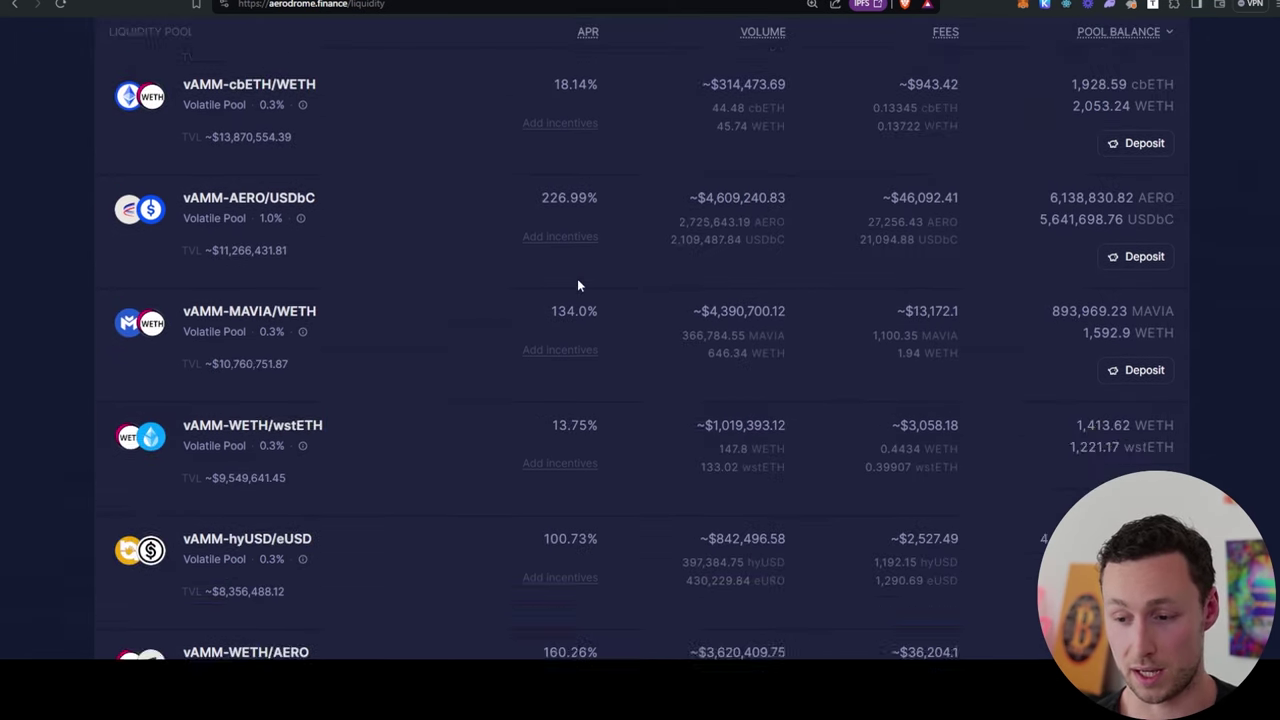
scroll(541, 226, "down", 2)
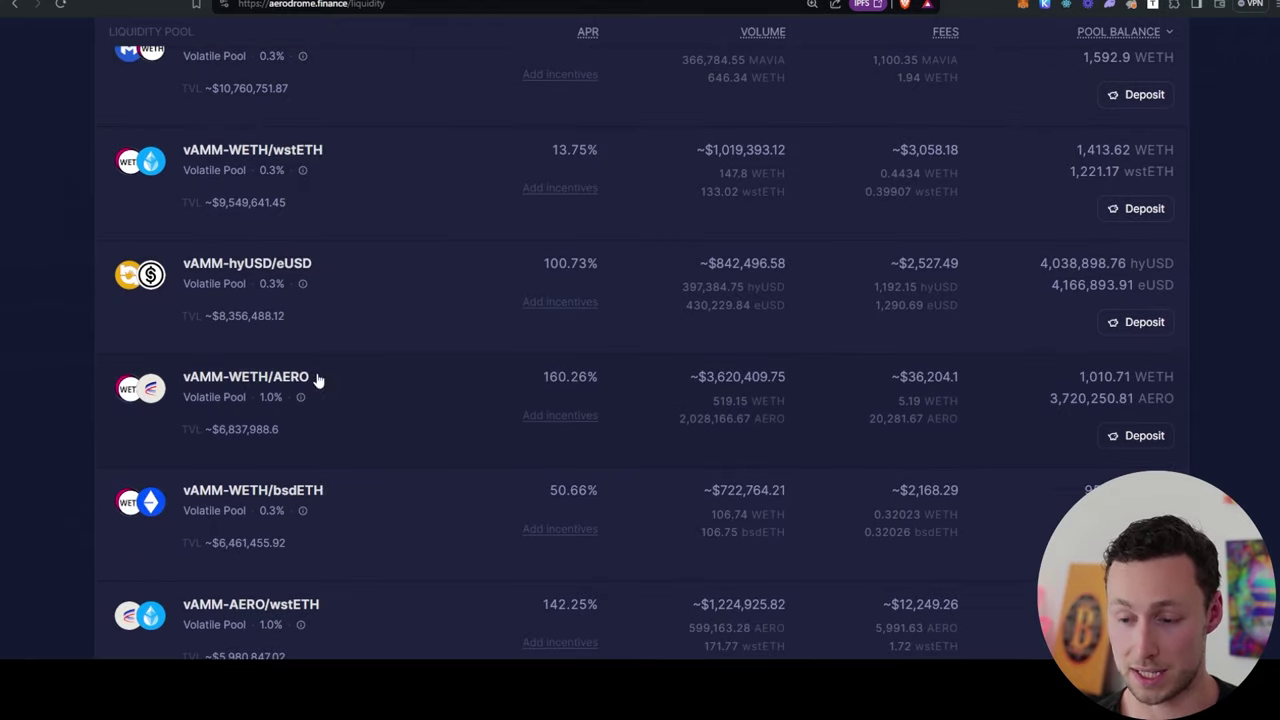
scroll(317, 377, "down", 4)
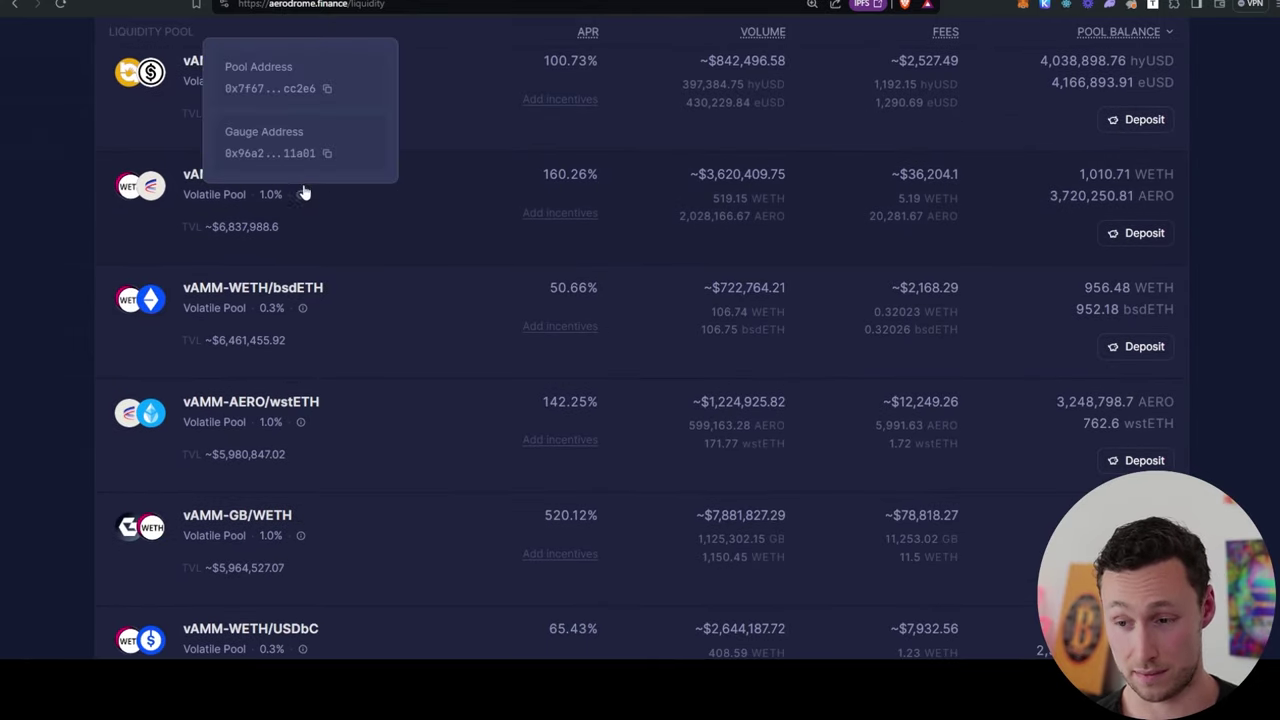
Step: Open the vAMM-WETH/AERO deposit form and fill in the full 36.67 AERO balance
left_click(335, 181)
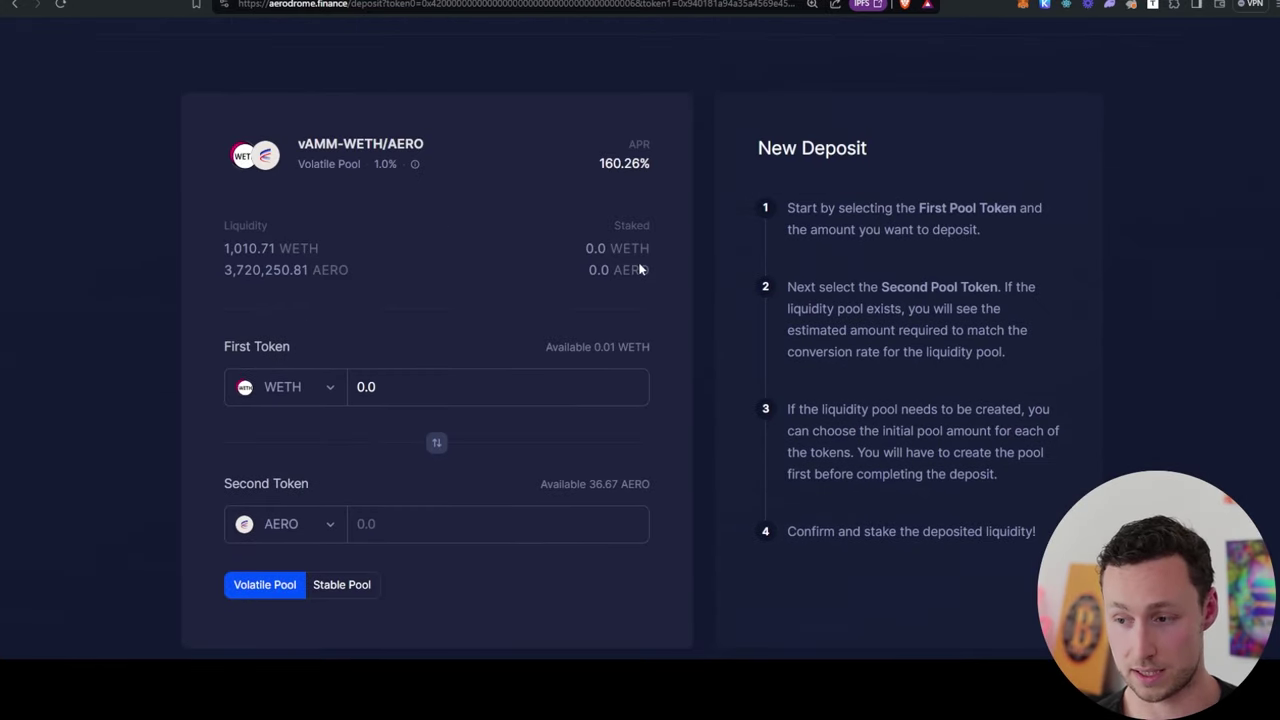
scroll(347, 148, "down", 2)
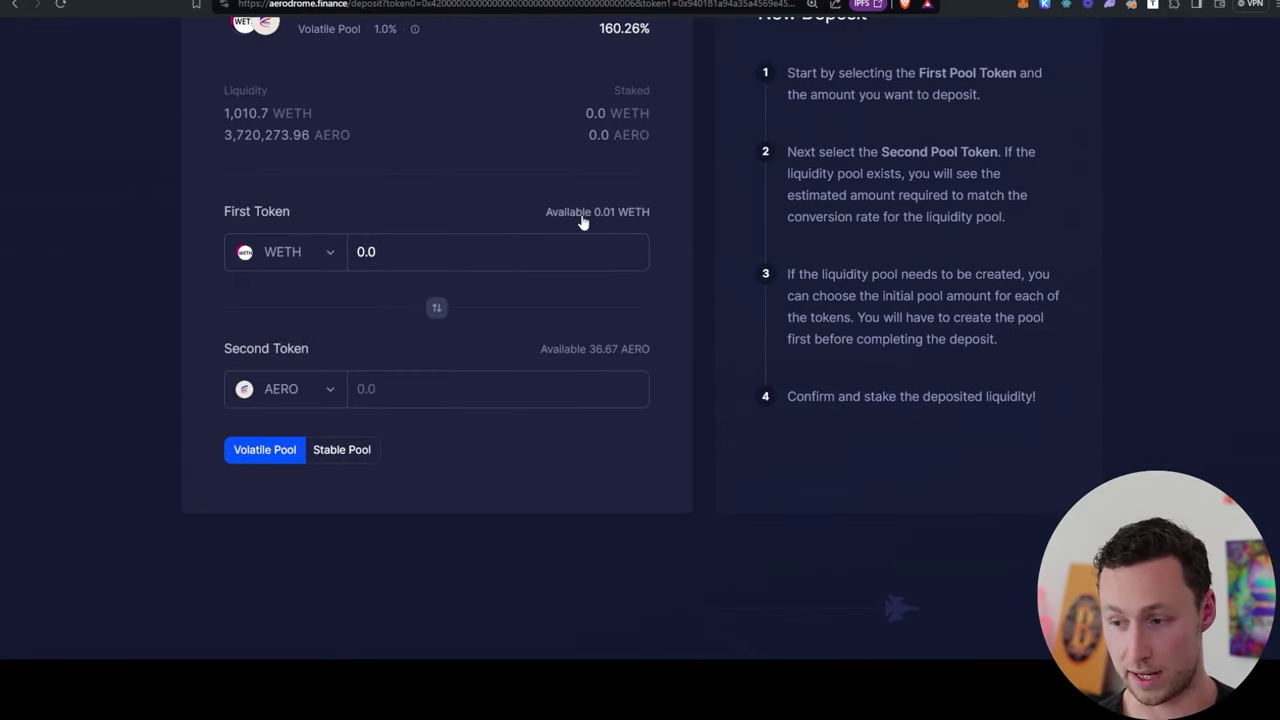
key("super+plus")
key("super+plus")
key("super+plus")
key("super+plus")
scroll(430, 400, "down", 4)
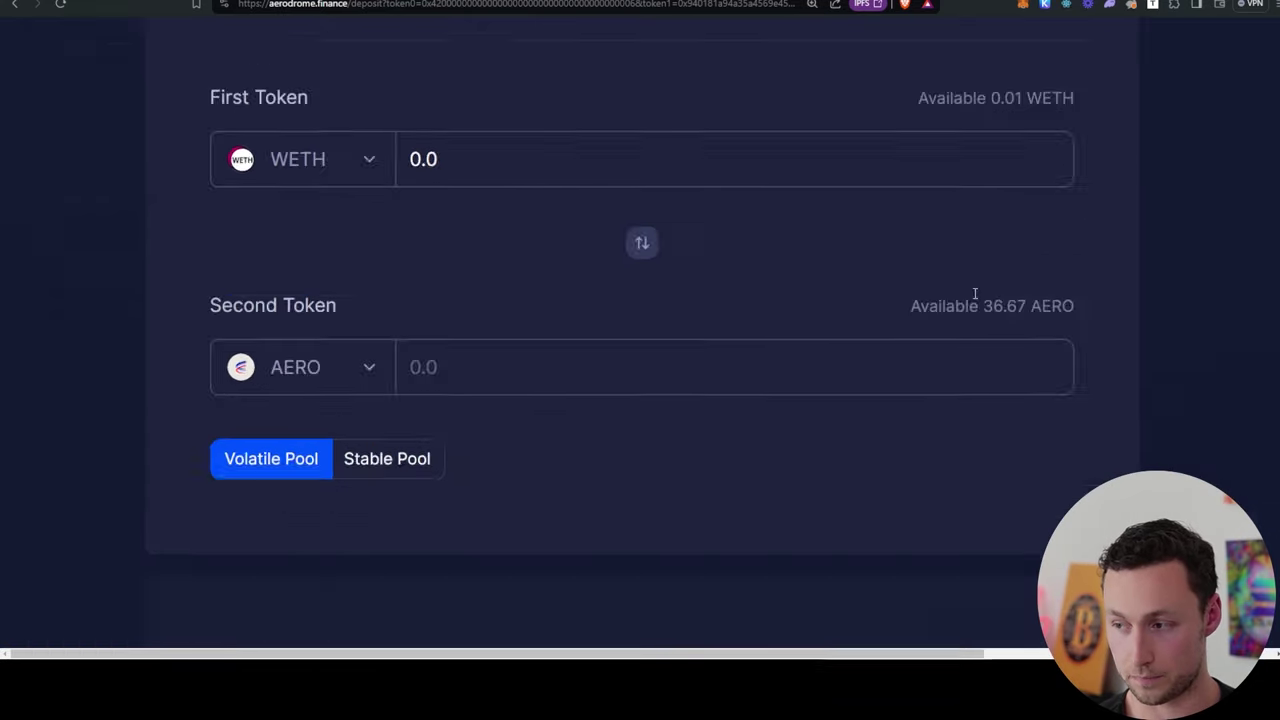
key("ctrl+0")
scroll(654, 281, "up", 2)
left_click(634, 208)
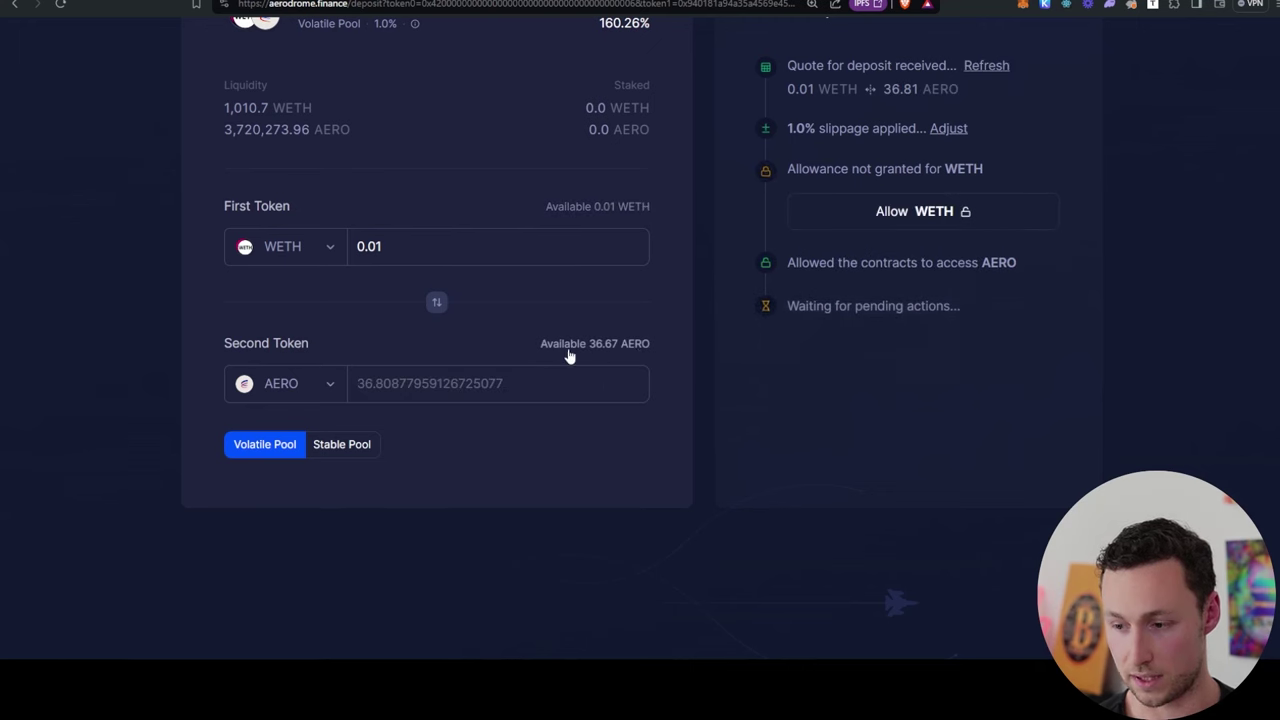
left_click(397, 237)
key("BackSpace")
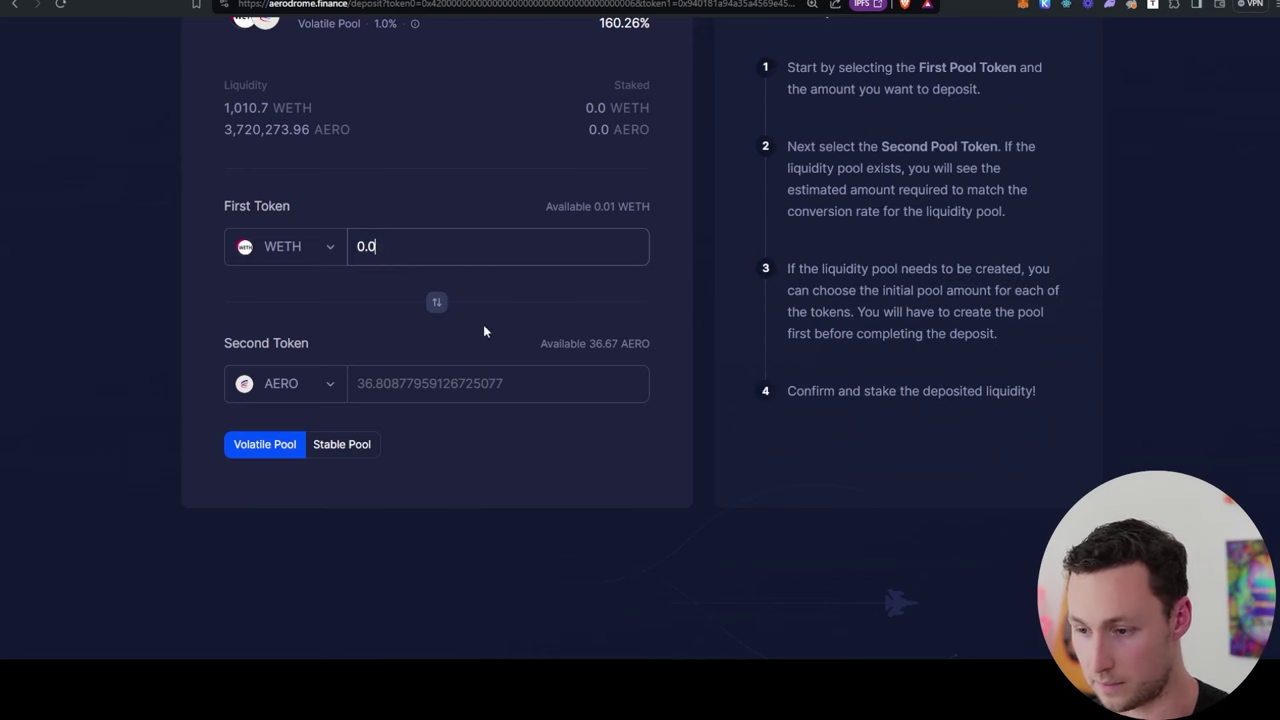
left_click(436, 302)
left_click(630, 208)
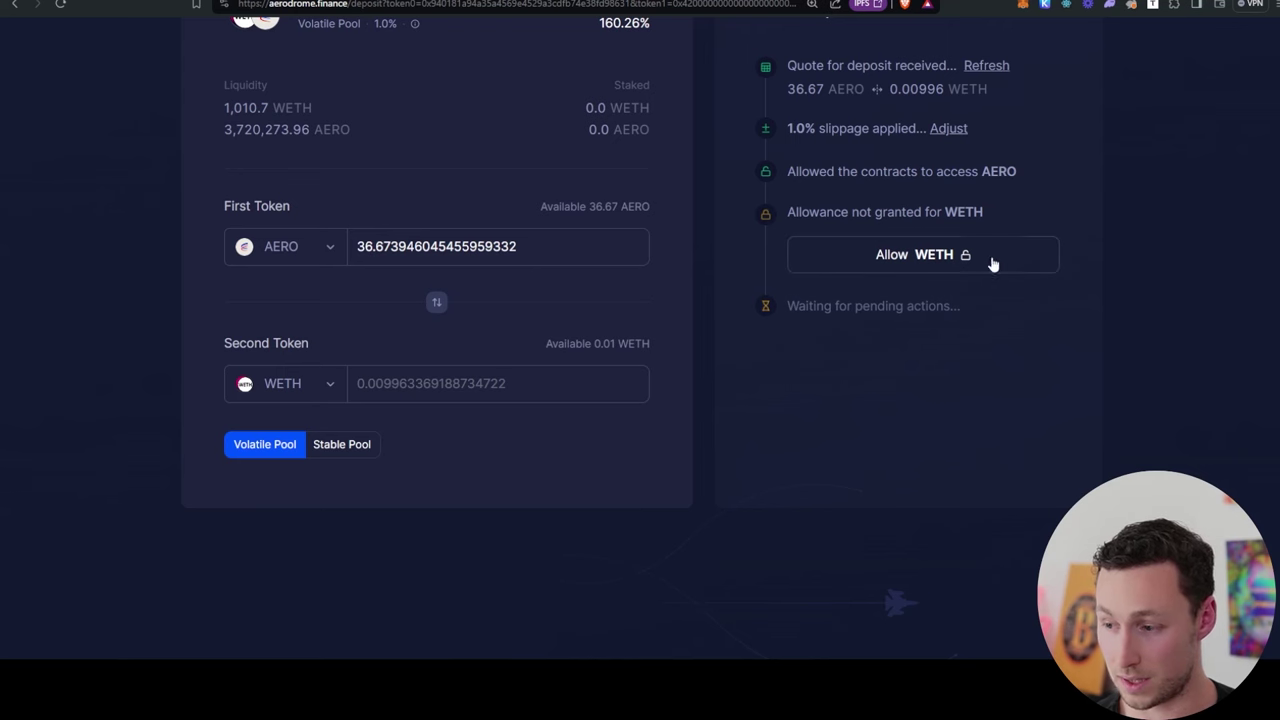
Step: Approve WETH and deposit 36.67 AERO plus 0.00996 WETH into the pool
left_click(936, 254)
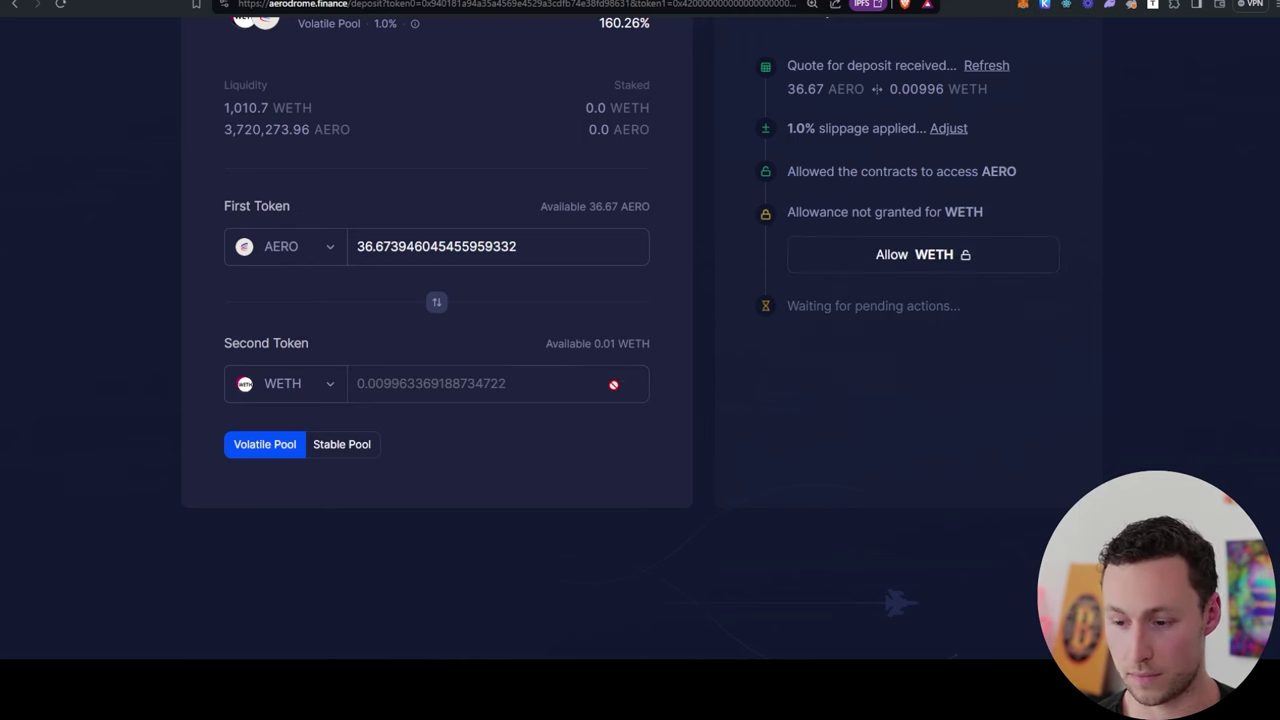
scroll(689, 390, "up", 1)
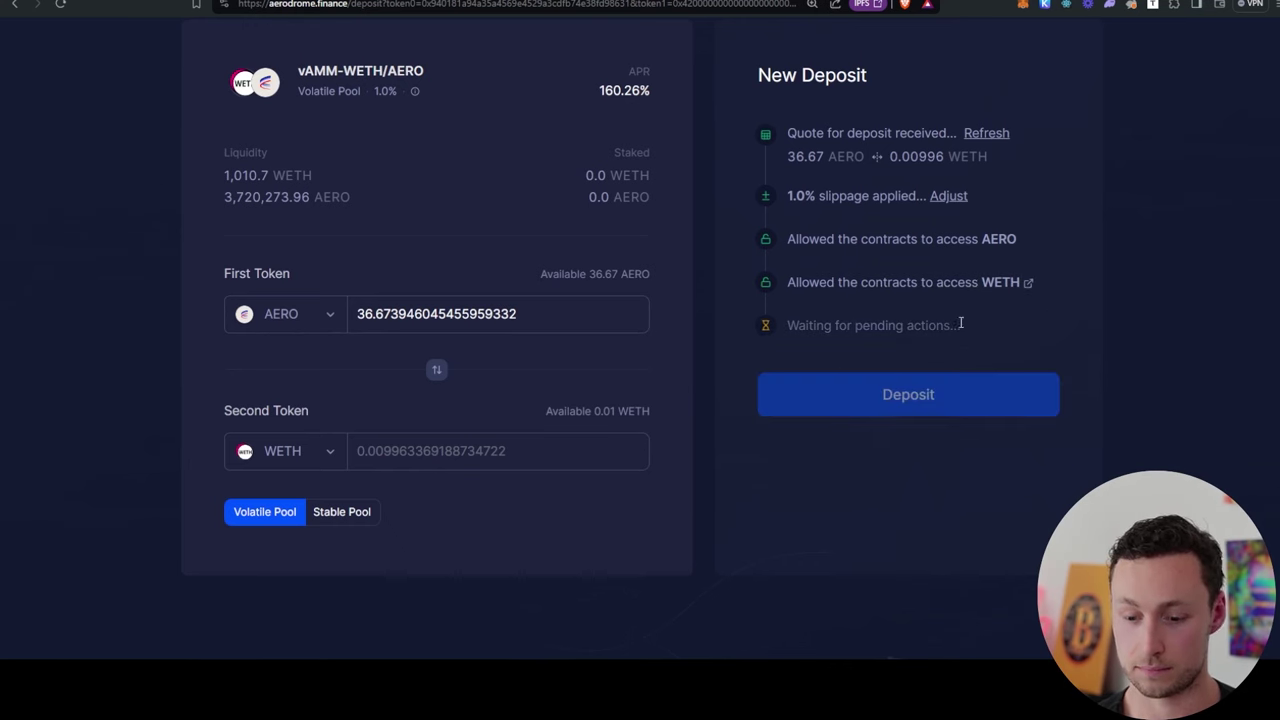
left_click(905, 402)
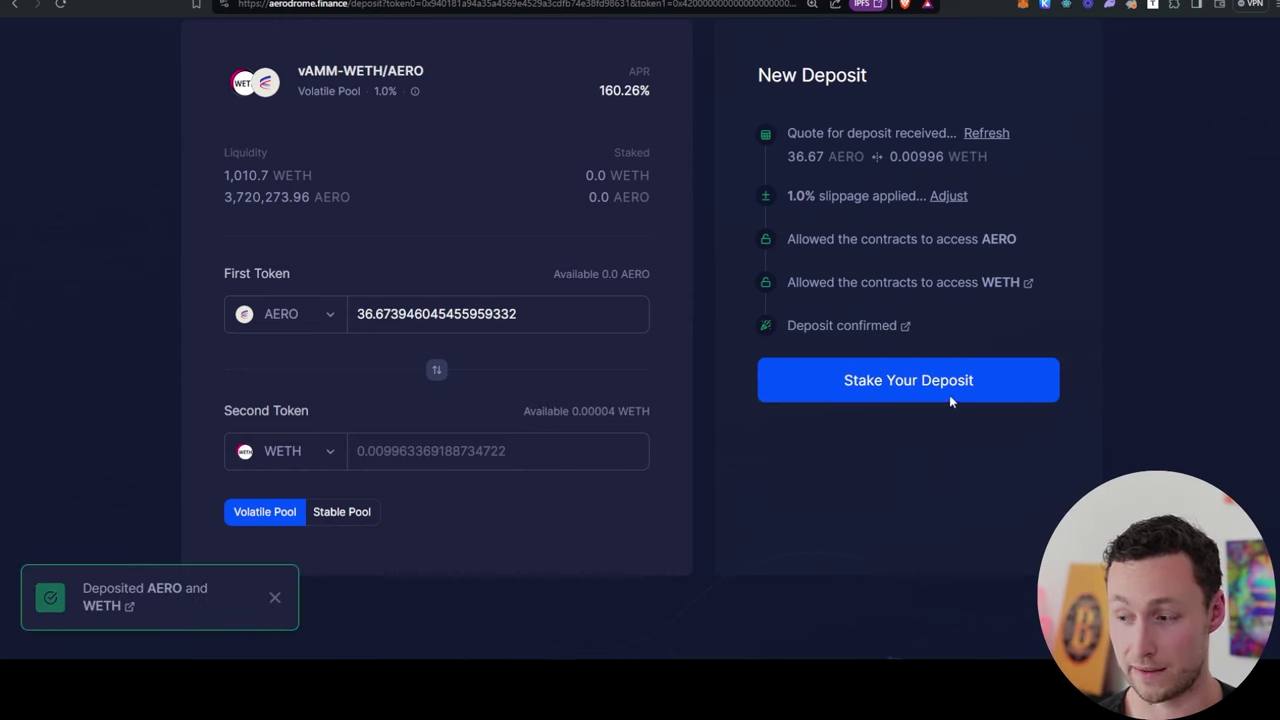
scroll(880, 390, "up", 1)
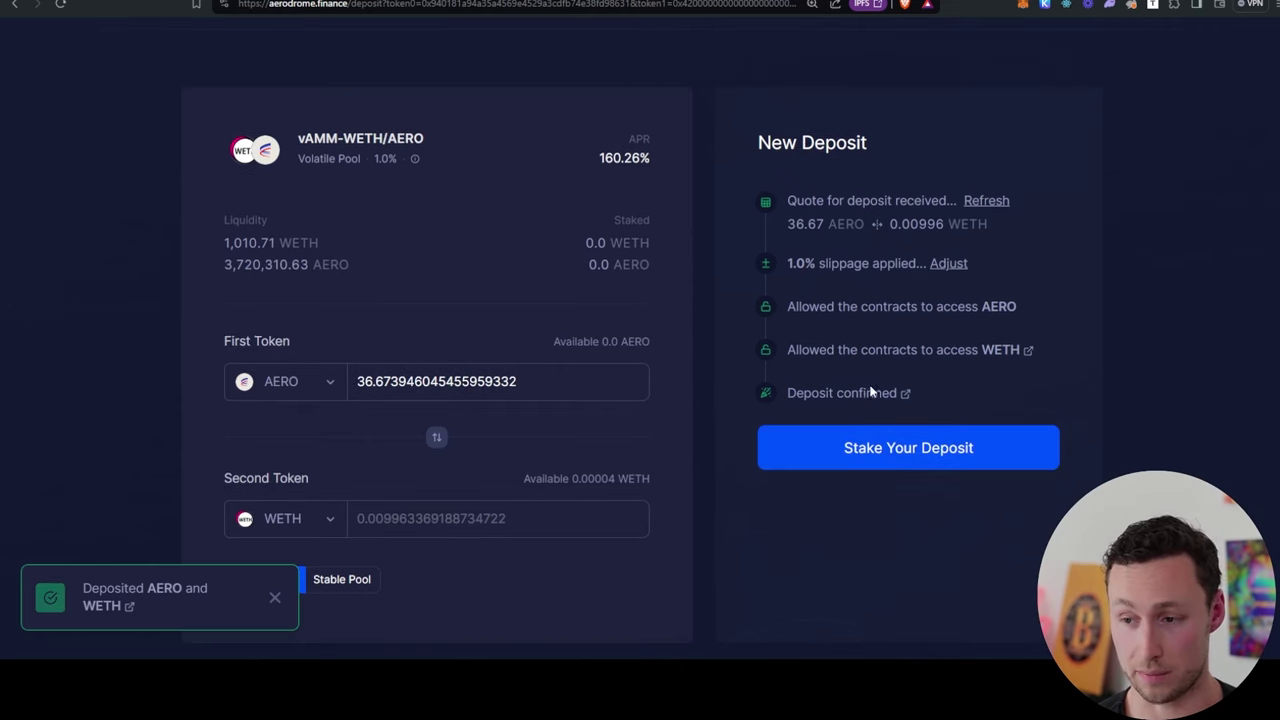
scroll(868, 400, "down", 1)
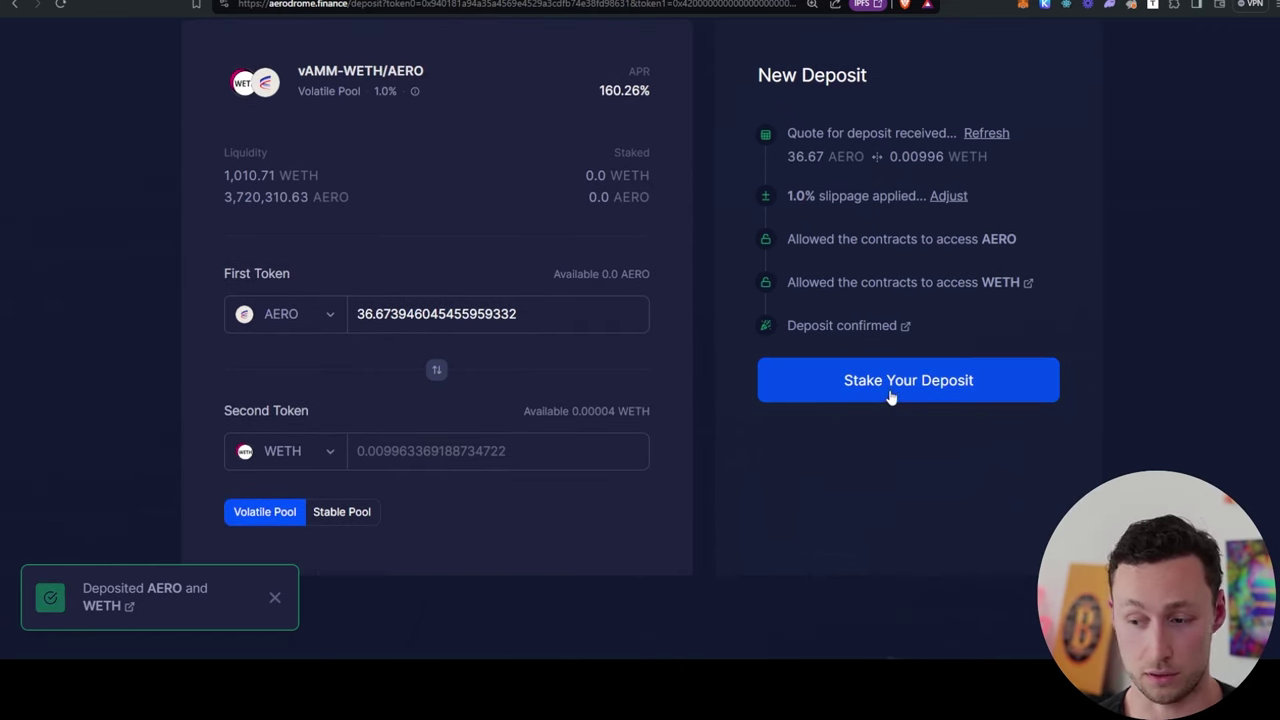
Step: Approve the vAMM-WETH/AERO pool tokens and stake 100% of the deposit
left_click(891, 393)
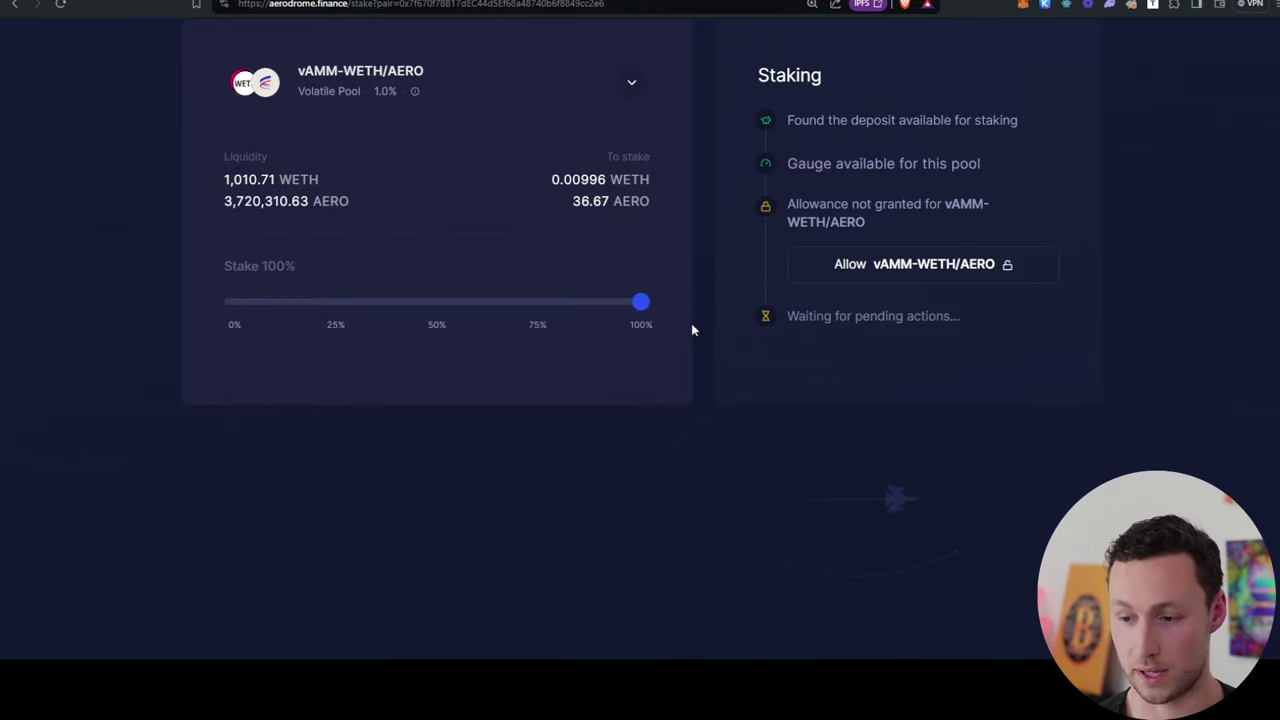
left_click_drag(534, 301, 649, 309)
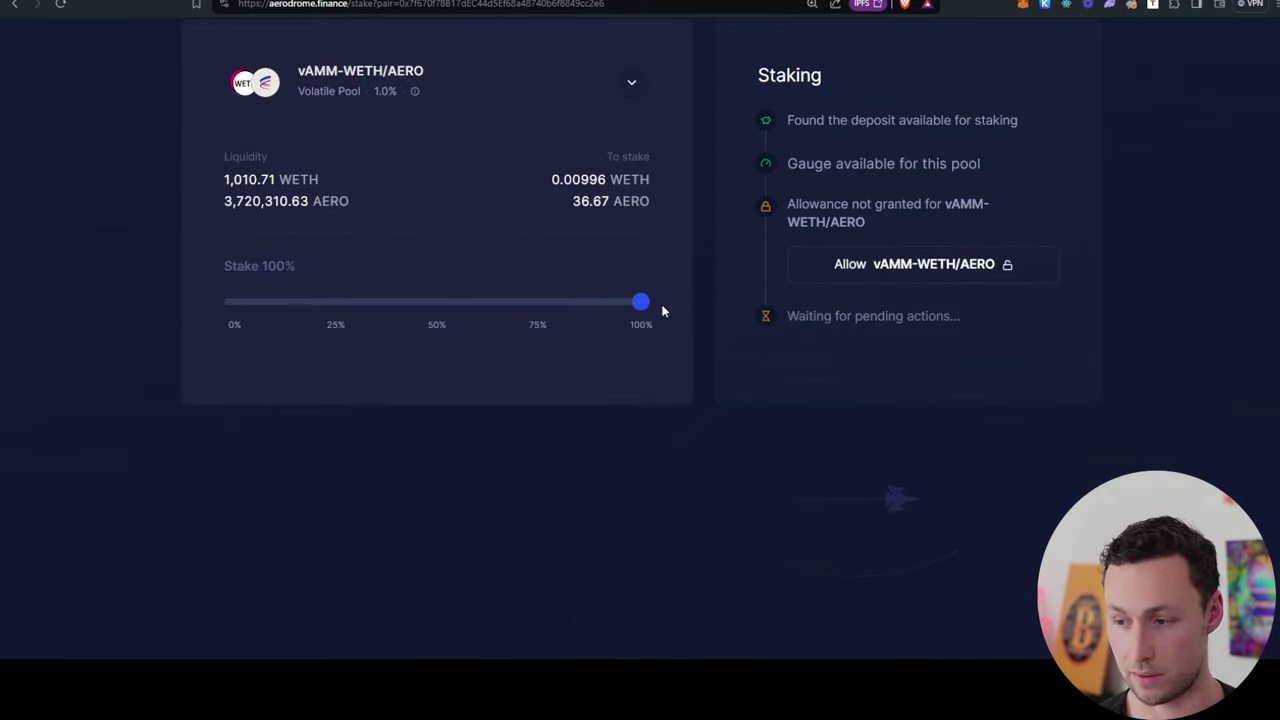
left_click(894, 272)
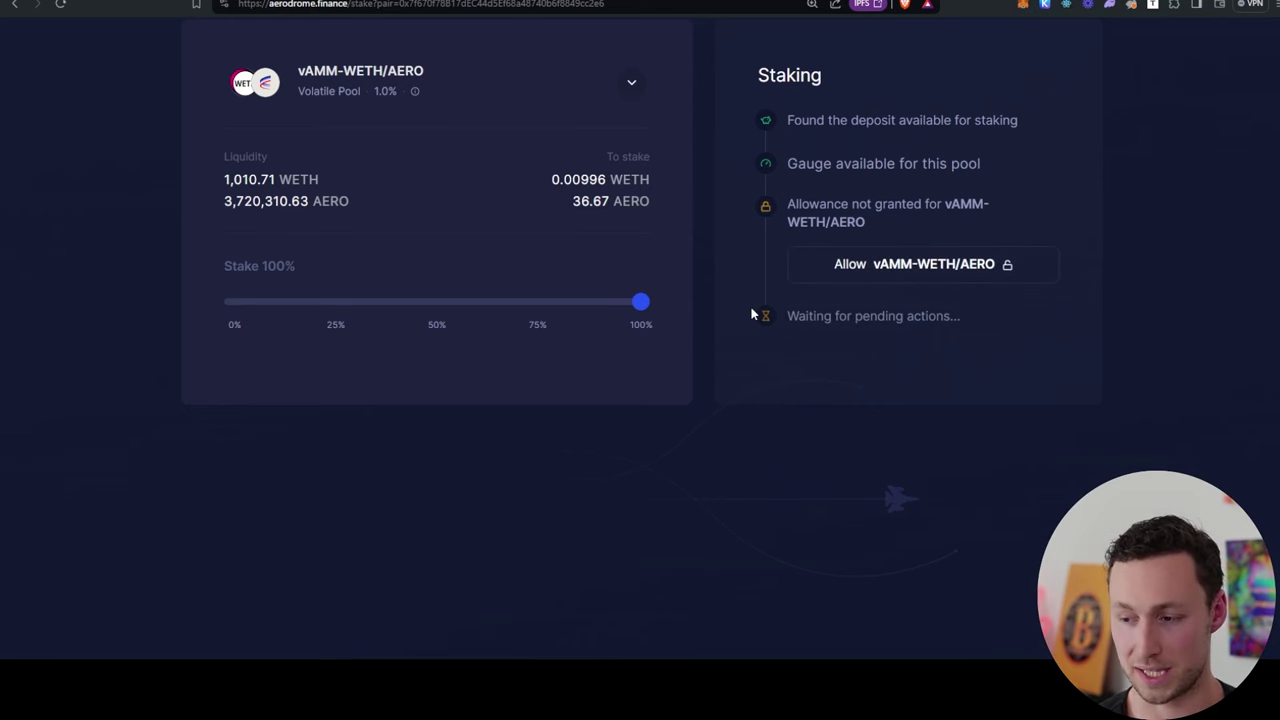
scroll(751, 316, "up", 3)
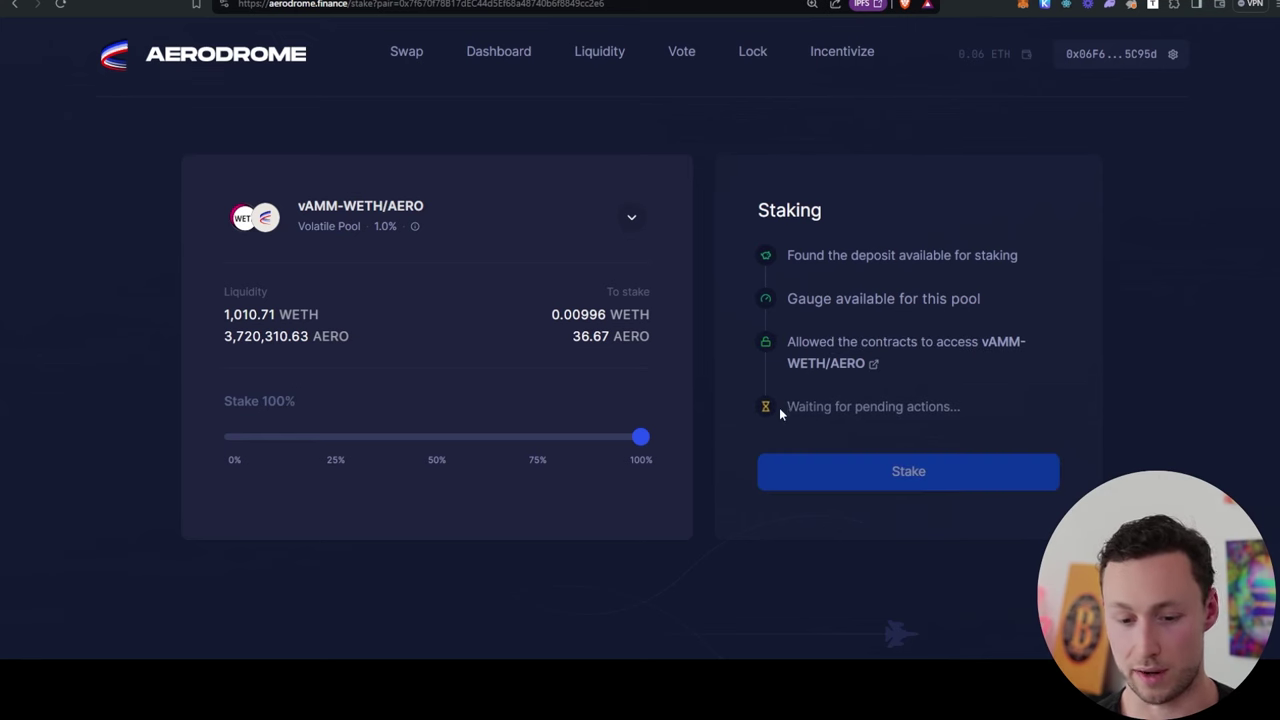
left_click(921, 474)
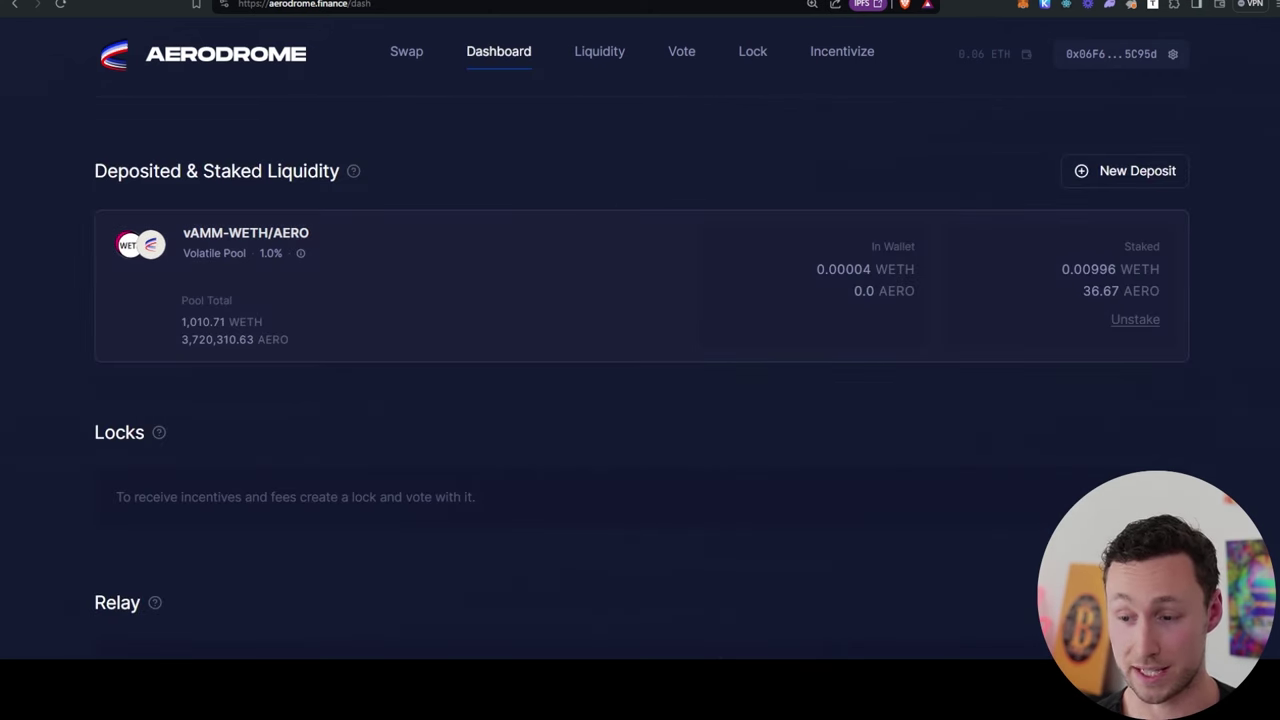
Step: Scroll down to Liquidity Rewards to check the 0.00007 AERO emissions earned, then scroll back up
scroll(300, 185, "down", 2)
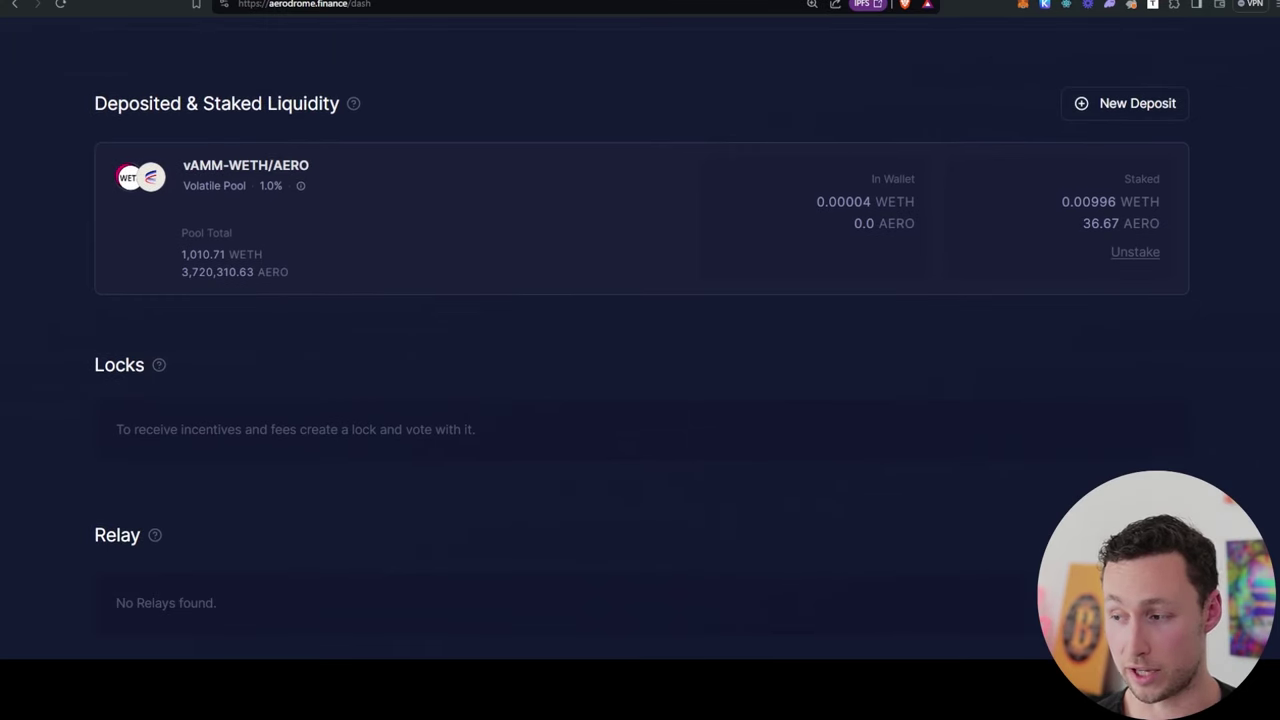
scroll(642, 346, "down", 2)
scroll(642, 346, "down", 10)
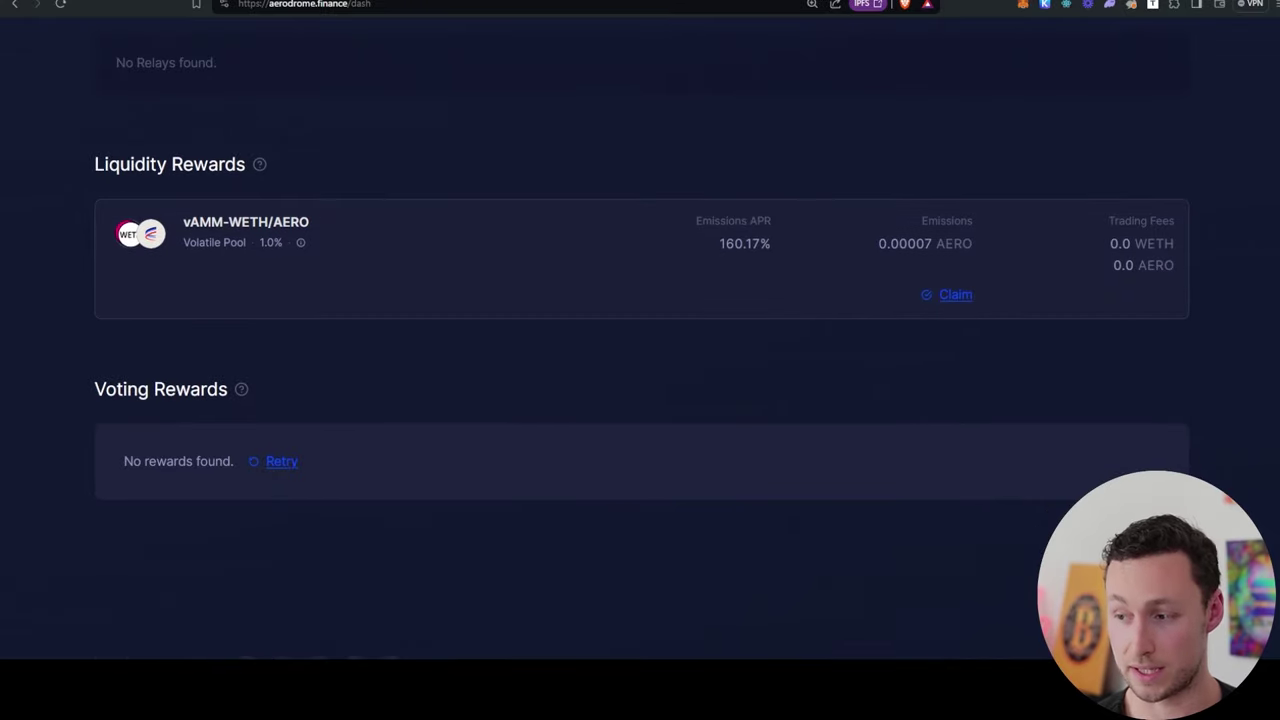
mouse_move(905, 243)
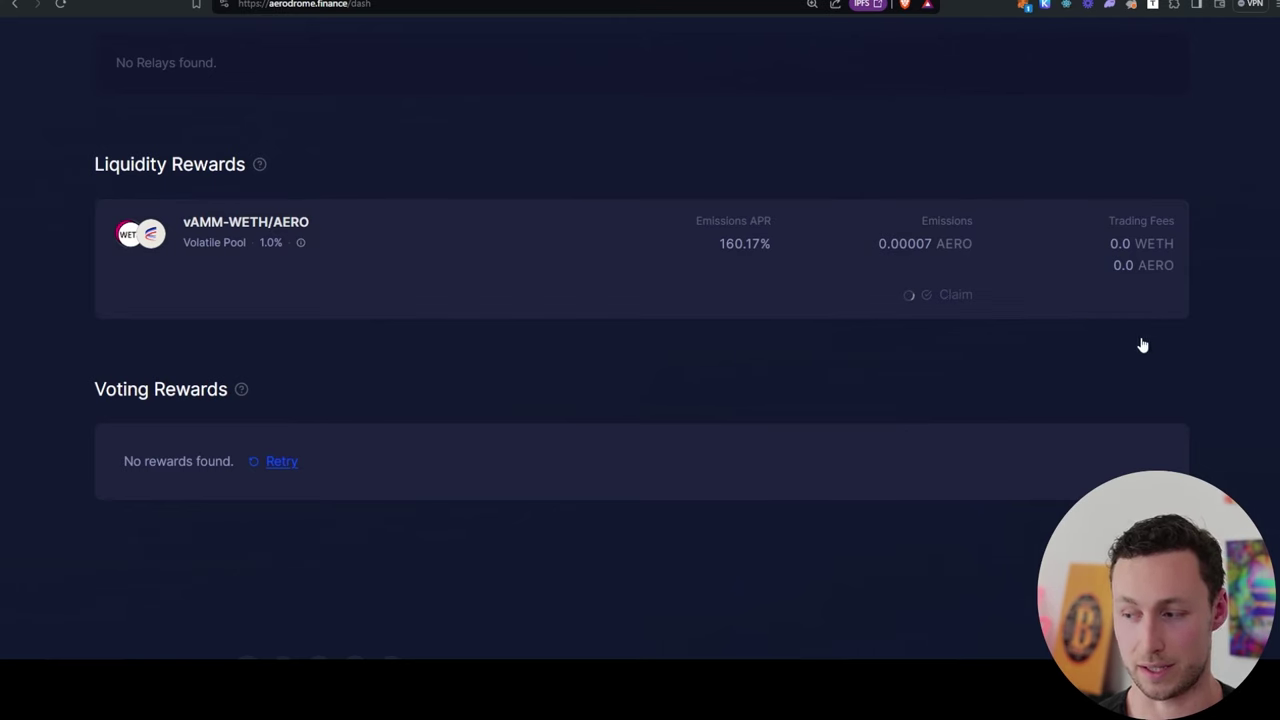
scroll(1000, 337, "up", 10)
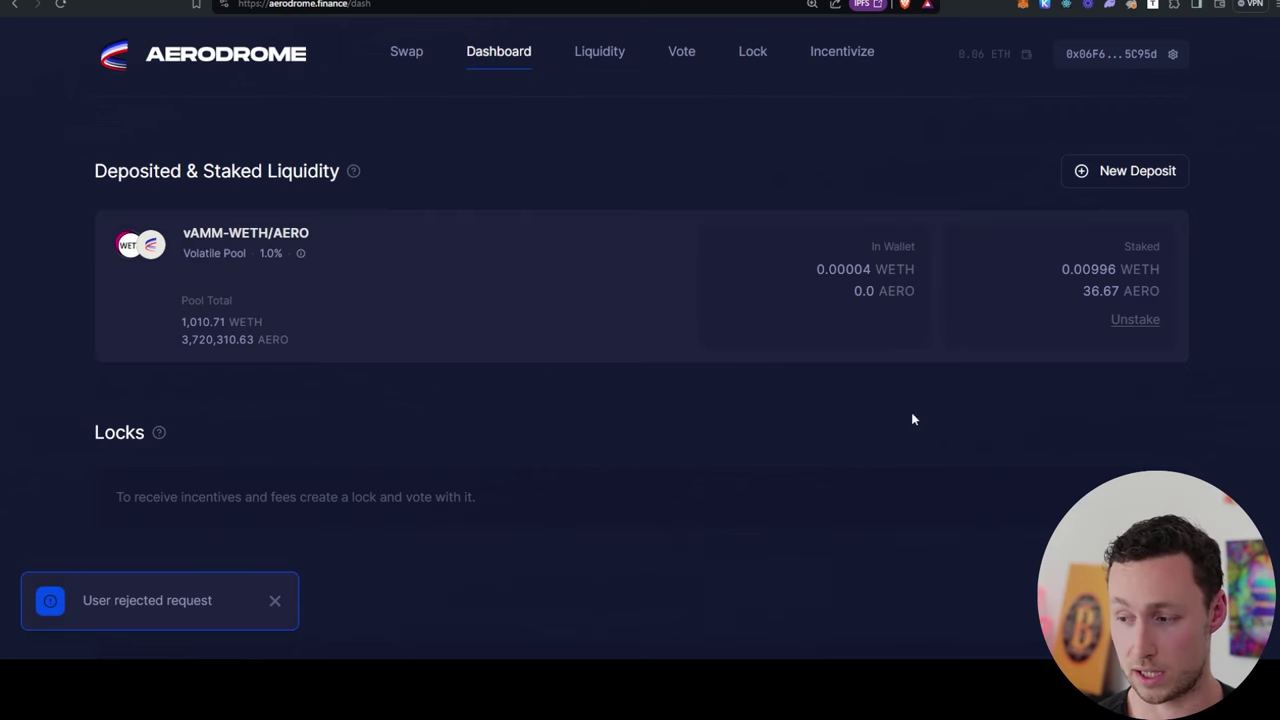
Step: Unstake 100% of the vAMM-WETH/AERO position (0.00996 WETH, 36.67 AERO)
left_click(1147, 325)
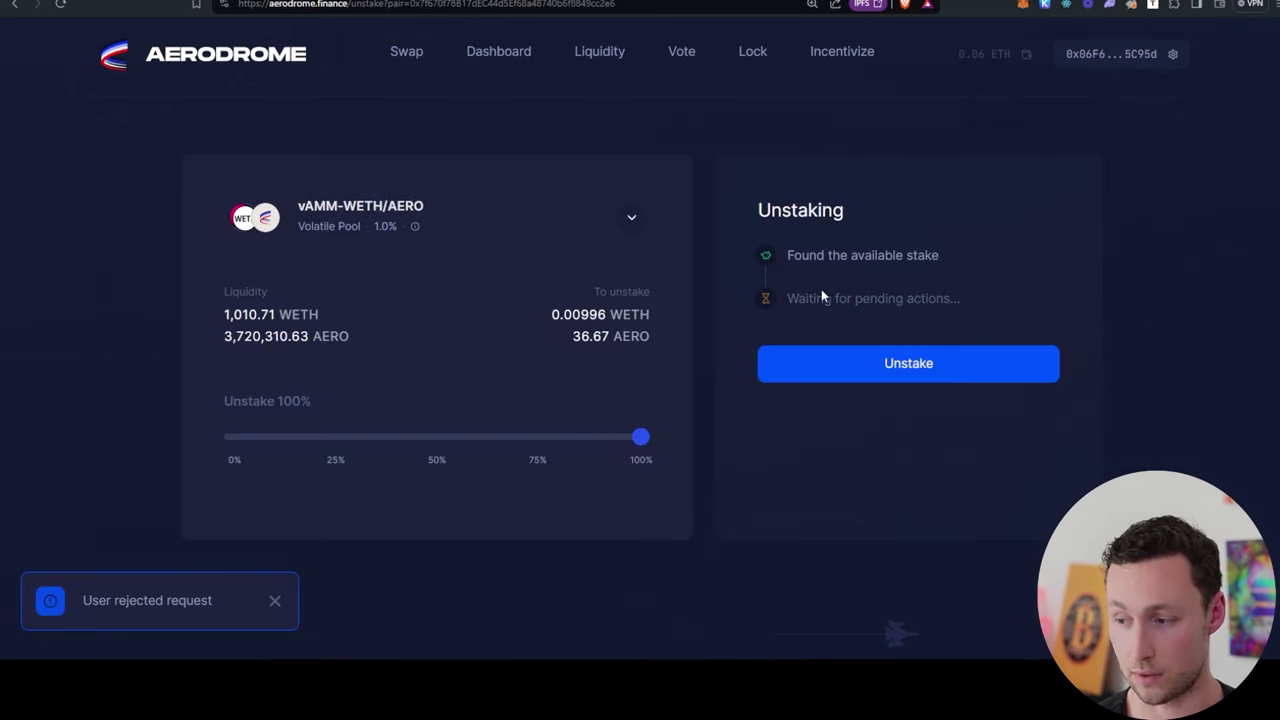
left_click(929, 366)
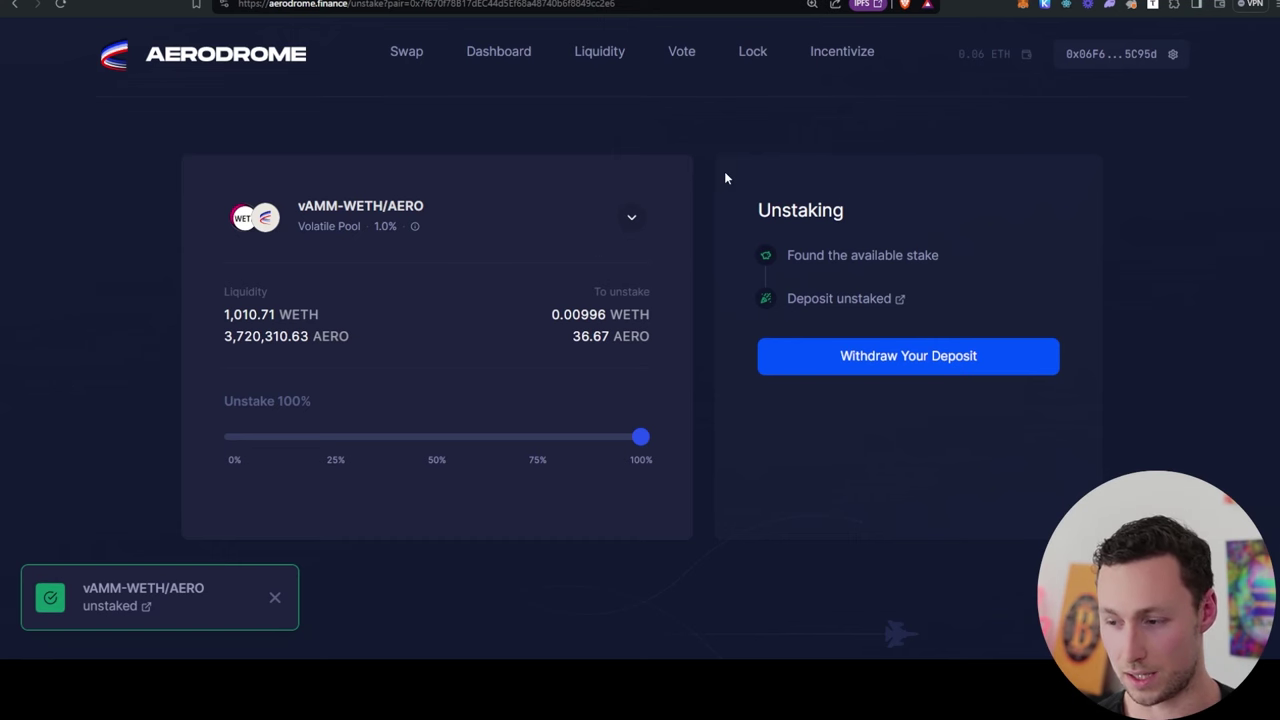
Step: Approve the vAMM-WETH/AERO pool tokens and withdraw 100% of the liquidity to the wallet
left_click(866, 368)
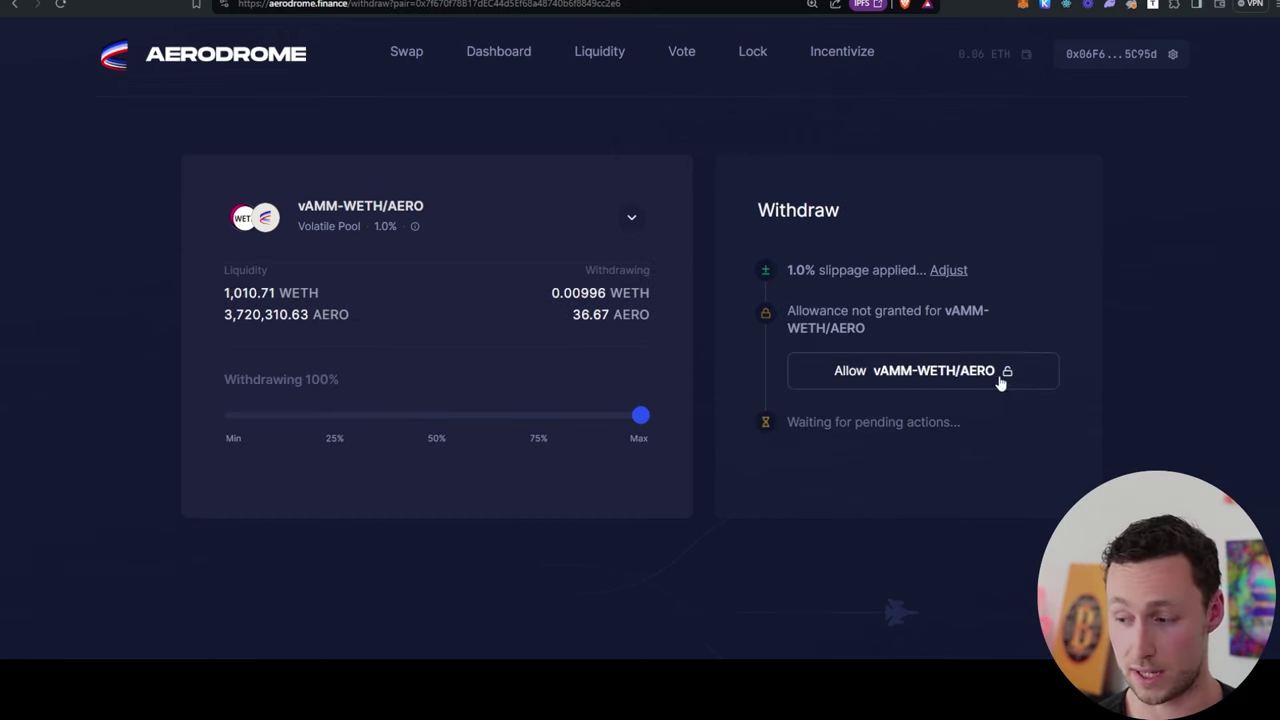
left_click(929, 371)
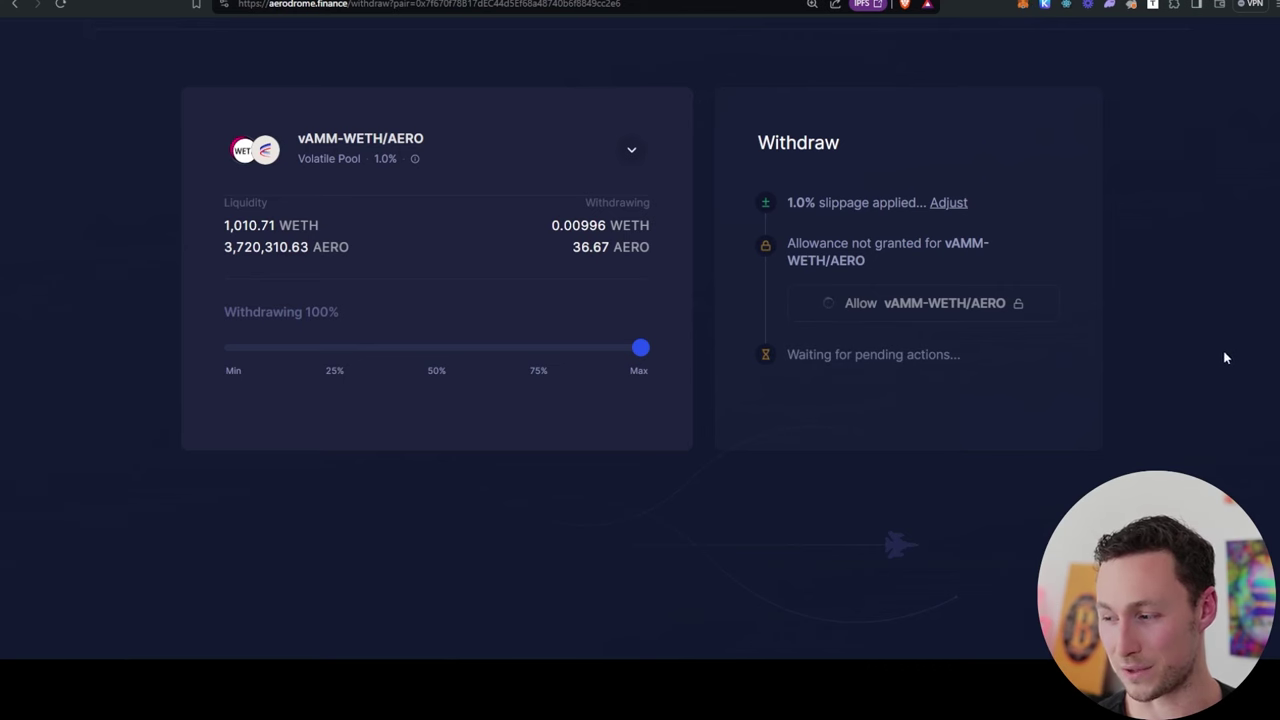
scroll(1030, 326, "down", 2)
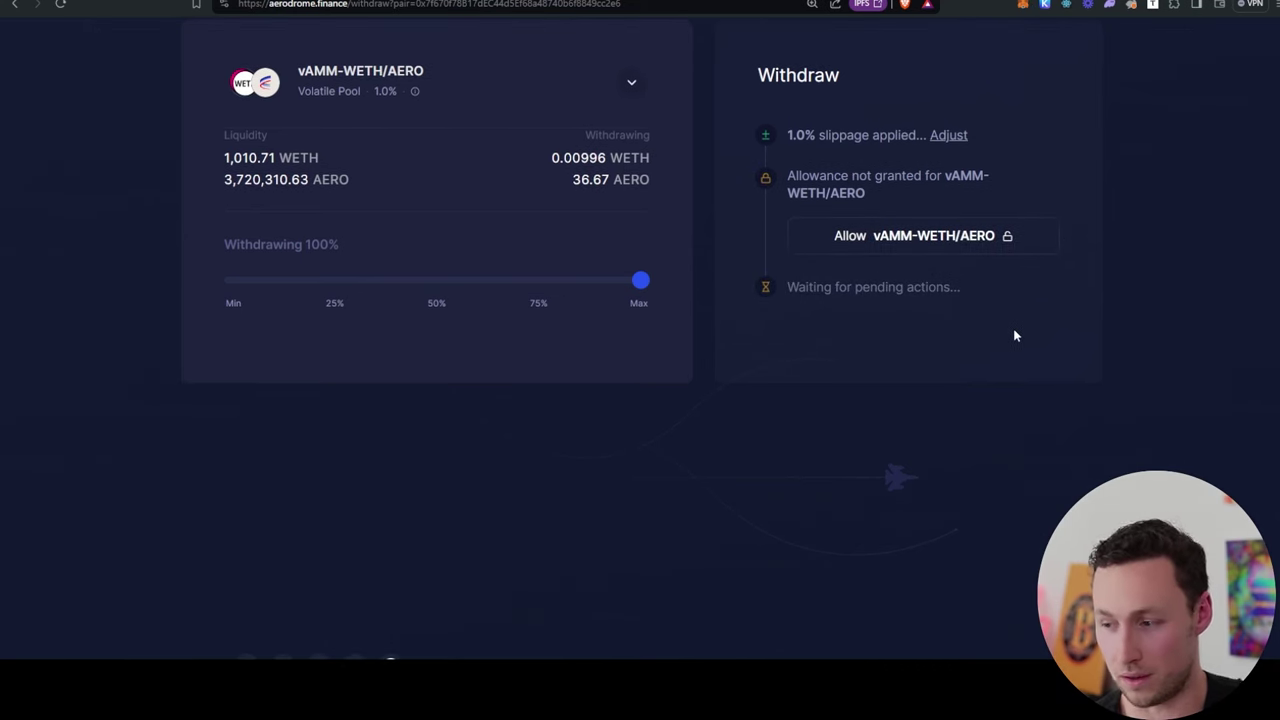
scroll(999, 368, "up", 3)
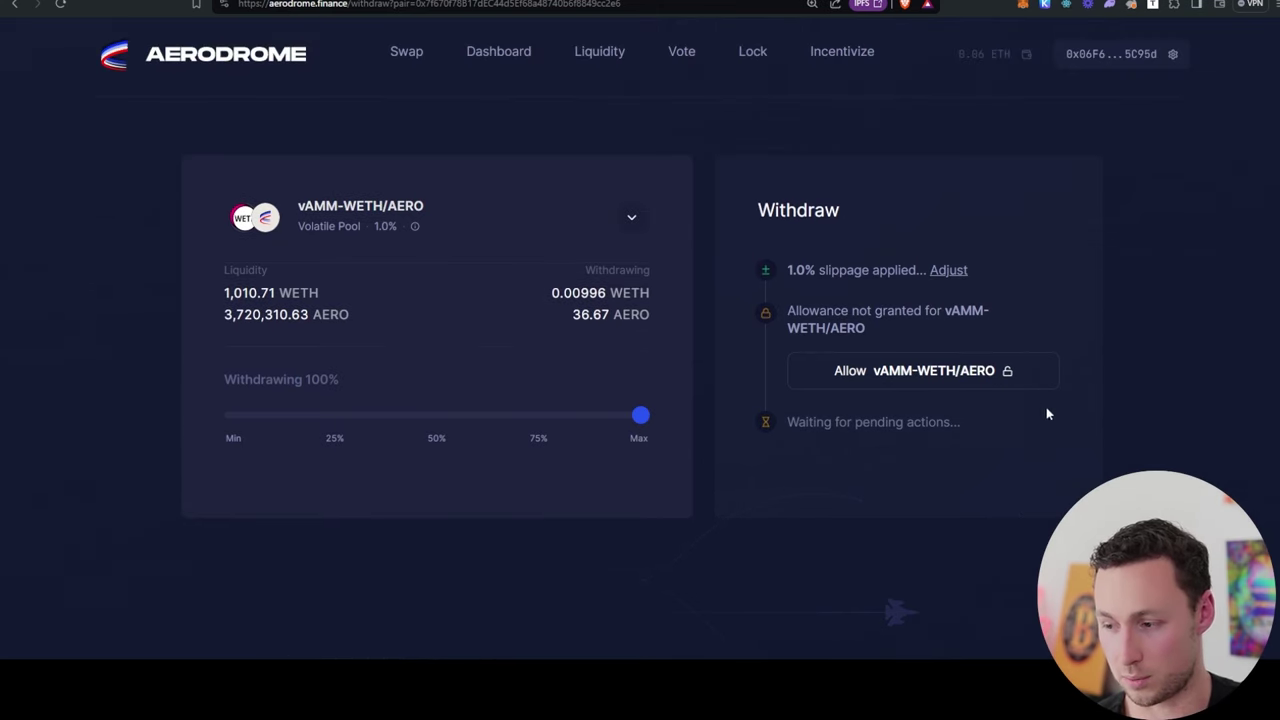
scroll(1046, 410, "down", 3)
left_click(908, 314)
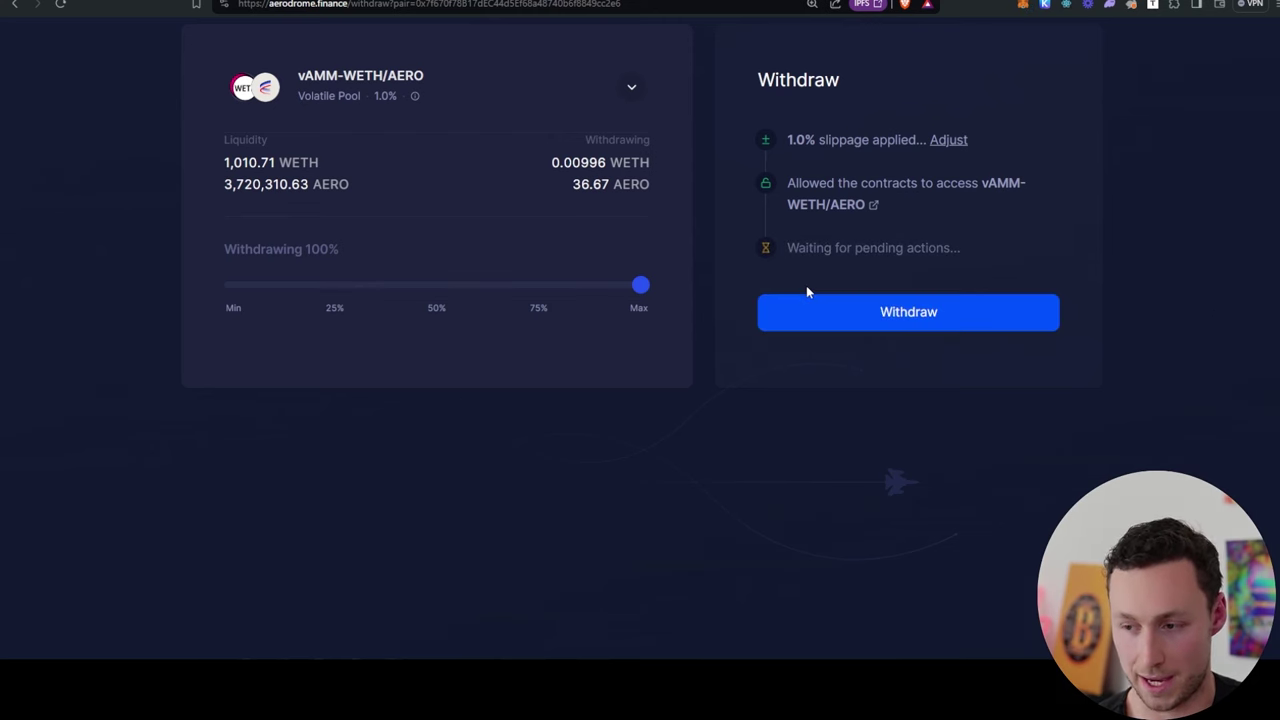
scroll(806, 292, "up", 3)
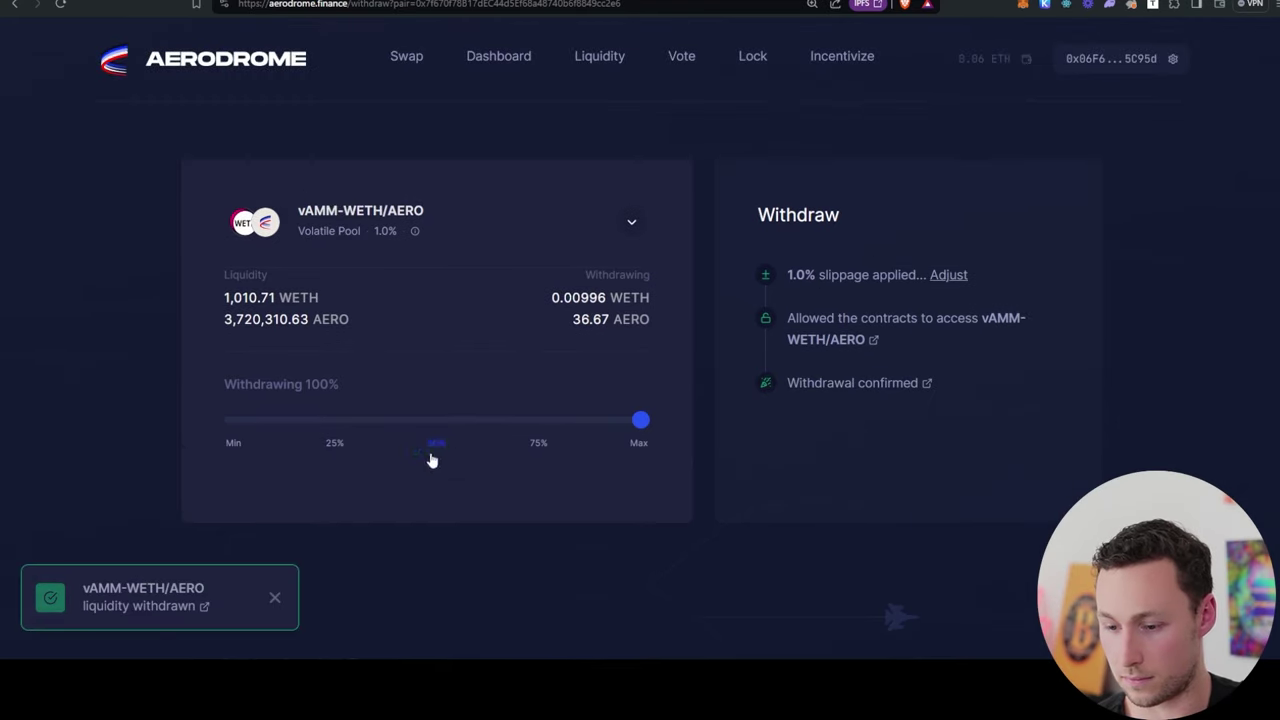
Step: Open the Swap page and pick WETH as the token to swap from
left_click(412, 62)
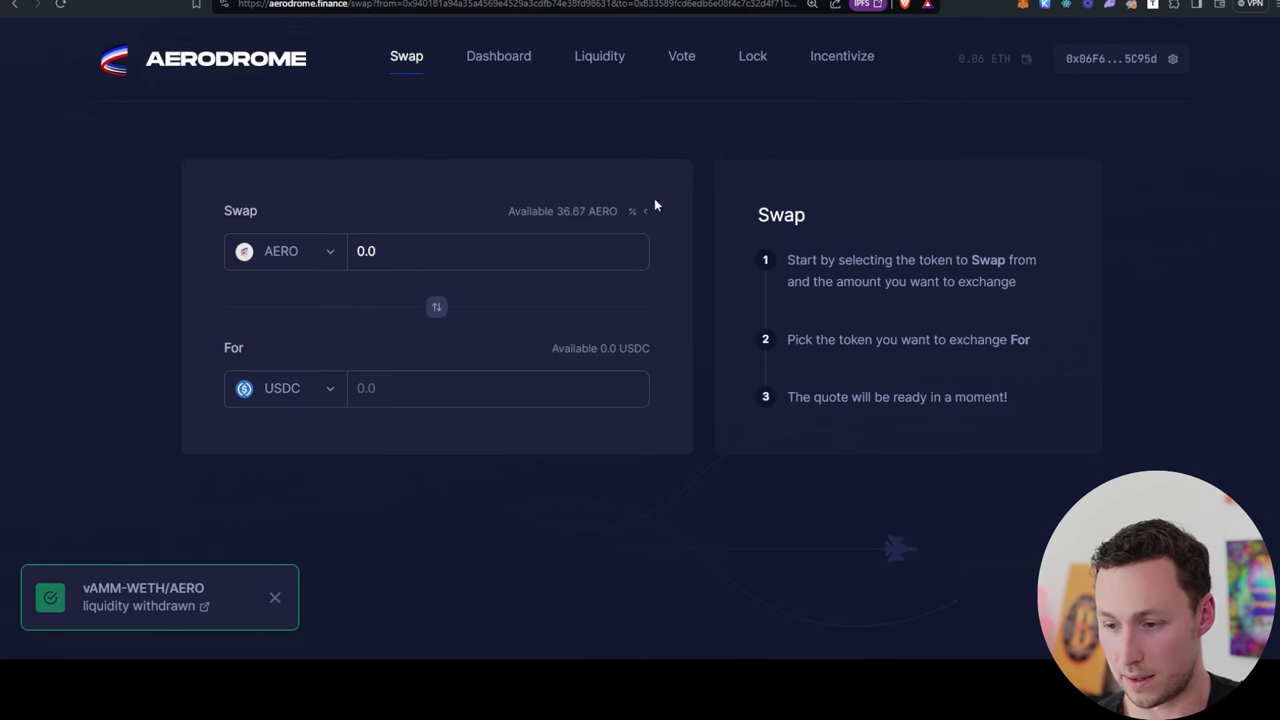
left_click(333, 253)
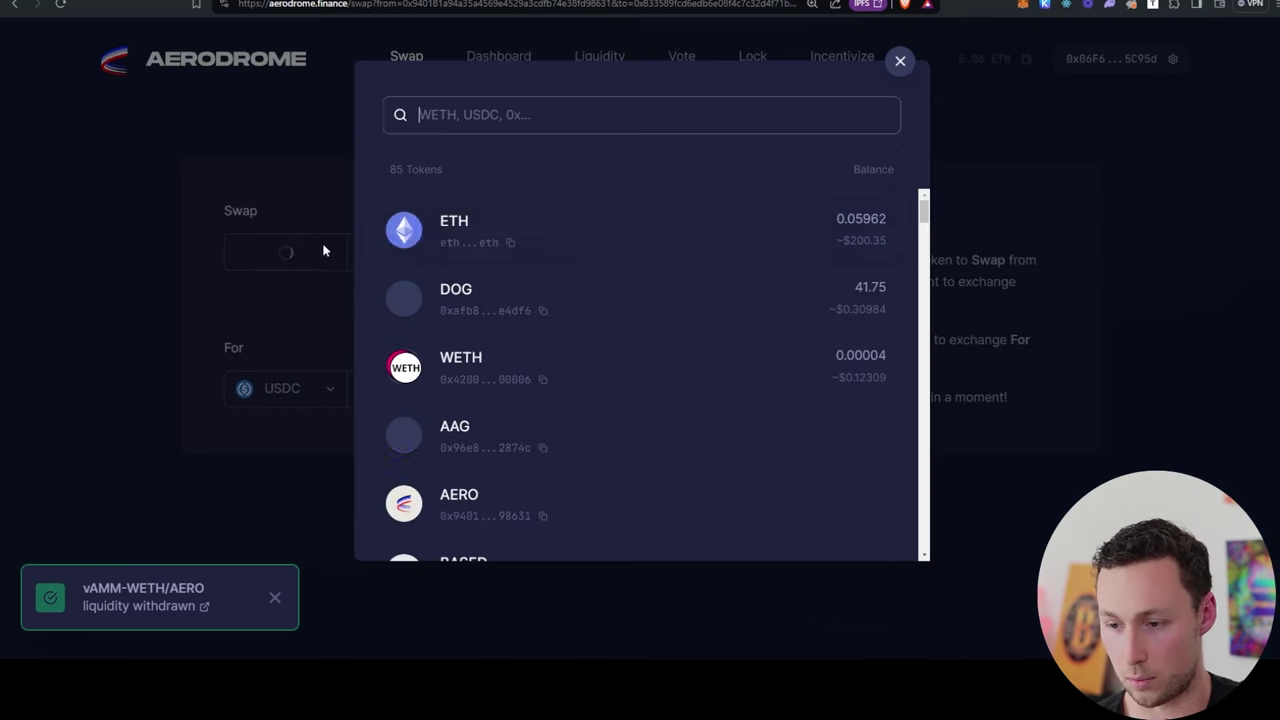
left_click(554, 345)
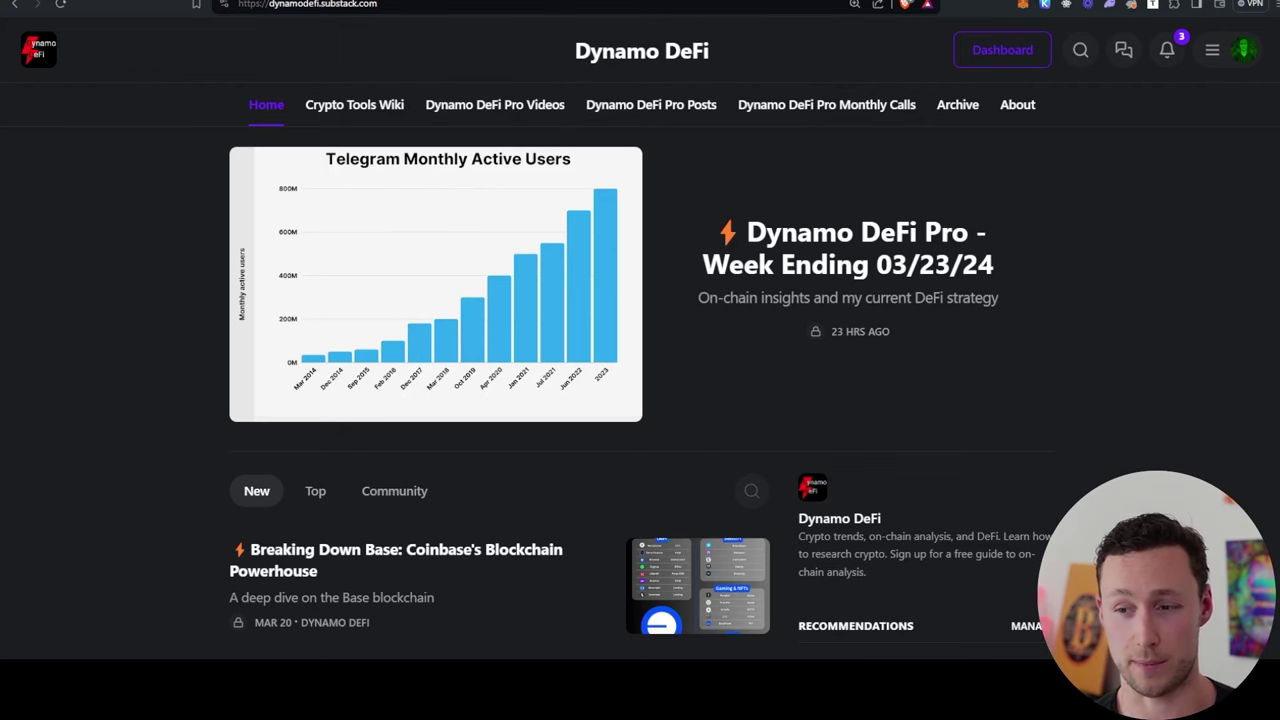
scroll(296, 297, "down", 2)
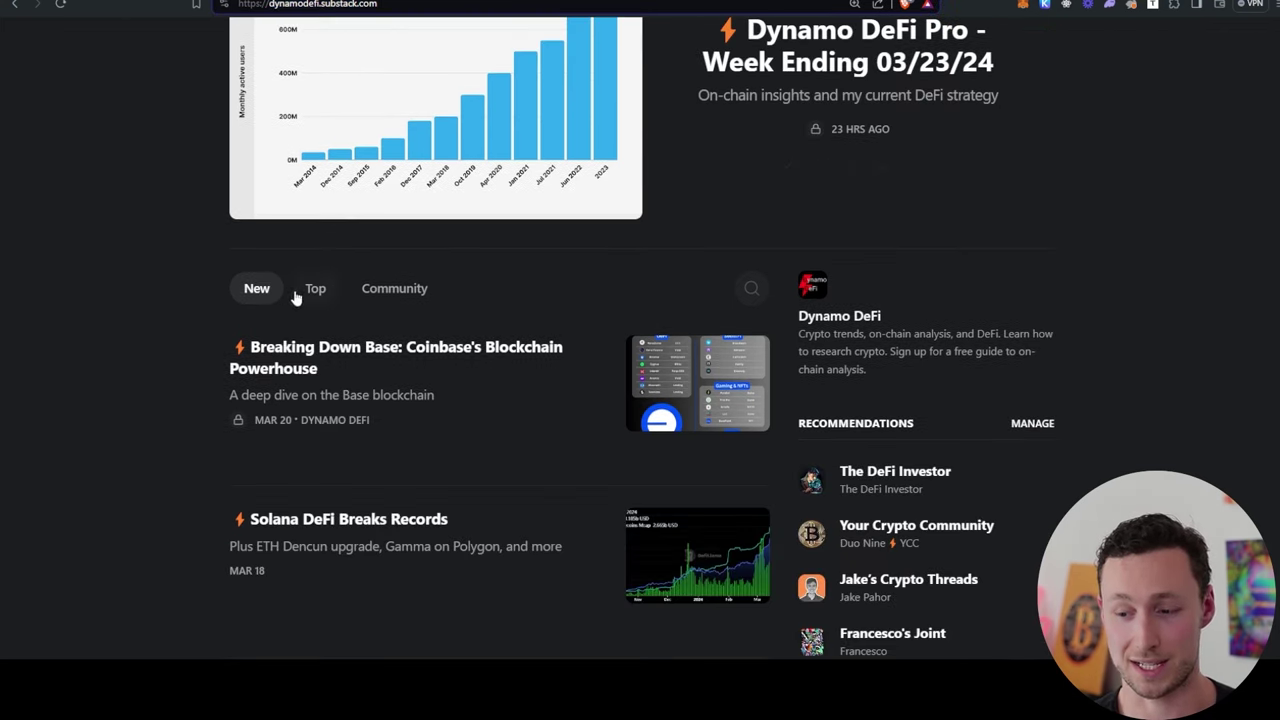